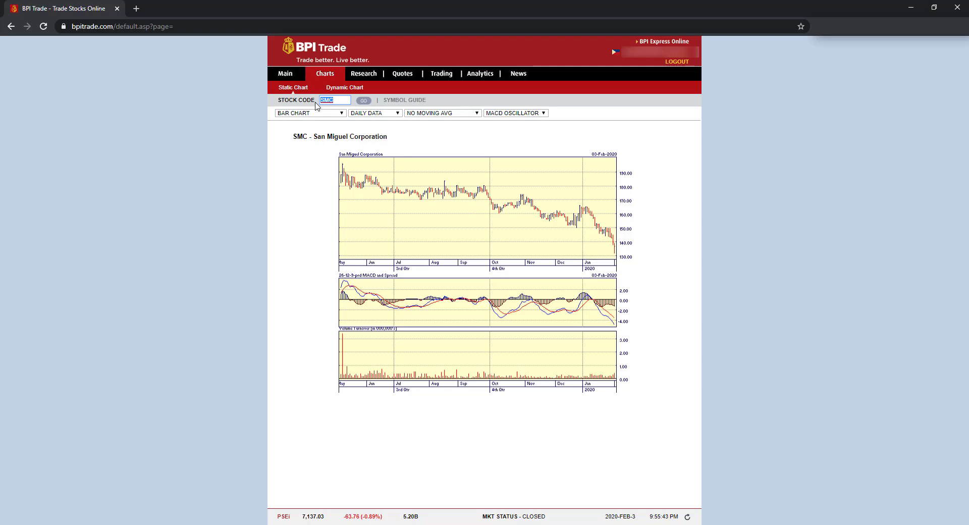
# Load ALI in the Stock Code box and open Ayala Land's company research profile
pyautogui.write('ALI')
pyautogui.press('Return')
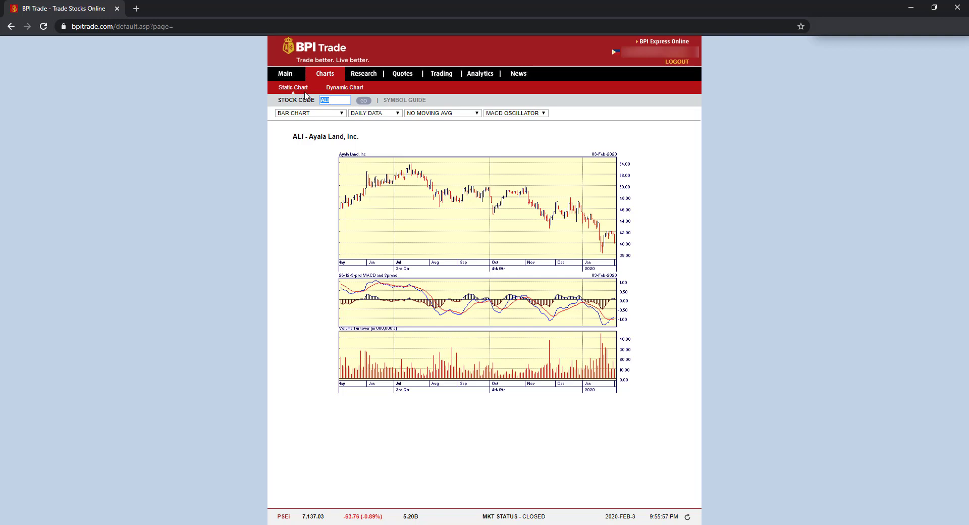
pyautogui.click(360, 75)
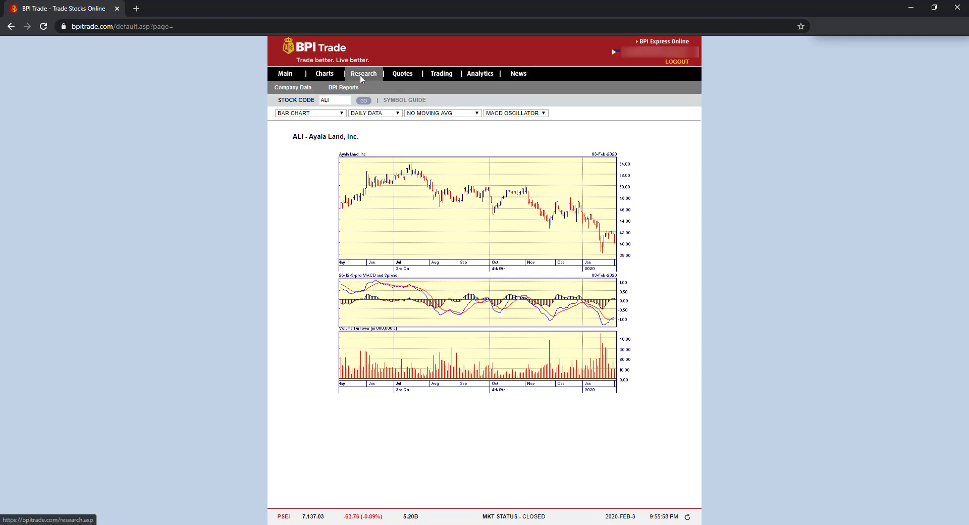
# Replace ALI with SMC in the stock code, view SMC's quotes, then open the Trading order form
pyautogui.click(324, 100)
pyautogui.doubleClick(325, 100)
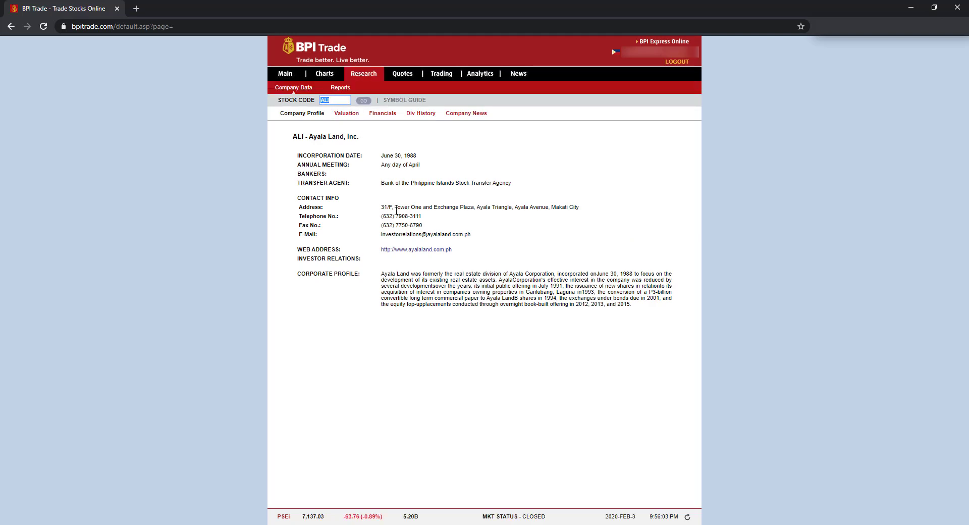
pyautogui.moveTo(399, 165); pyautogui.dragTo(505, 287)
pyautogui.click(336, 100)
pyautogui.doubleClick(336, 100)
pyautogui.write('SMC')
pyautogui.press('Return')
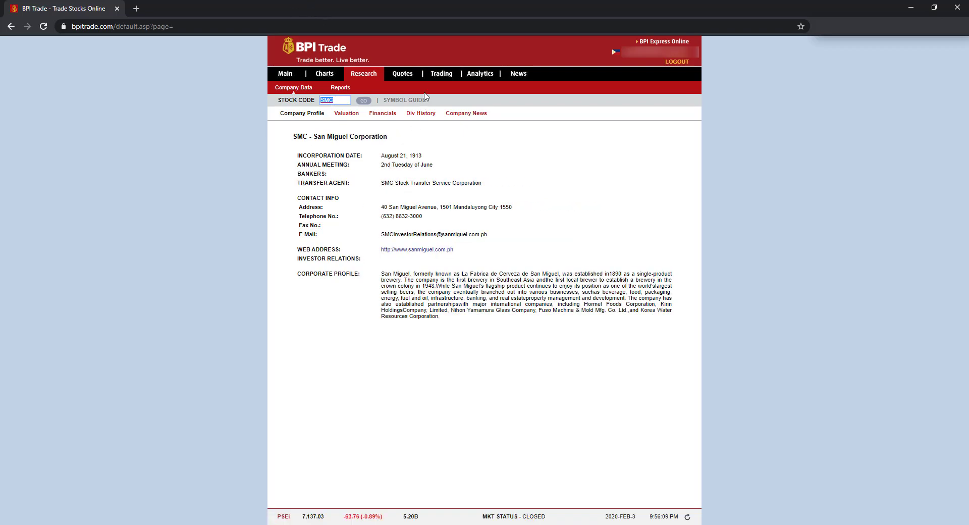
pyautogui.click(403, 74)
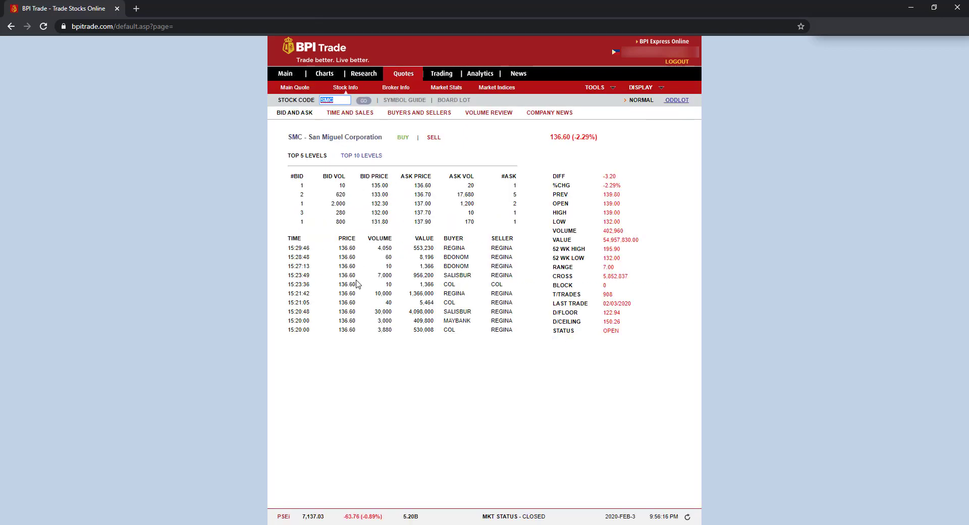
pyautogui.click(441, 74)
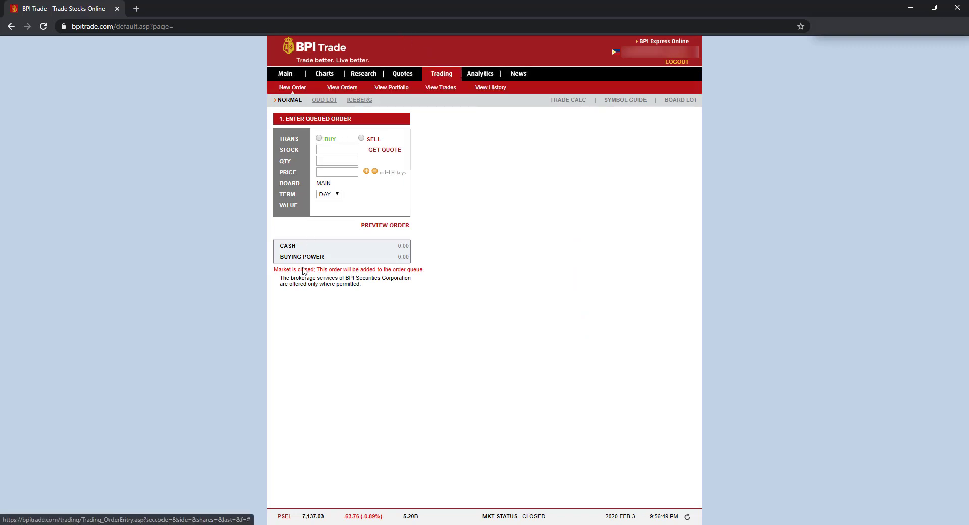
# Tick BUY on the new order and step through the stock, quantity and price fields
pyautogui.click(319, 139)
pyautogui.click(327, 151)
pyautogui.click(328, 162)
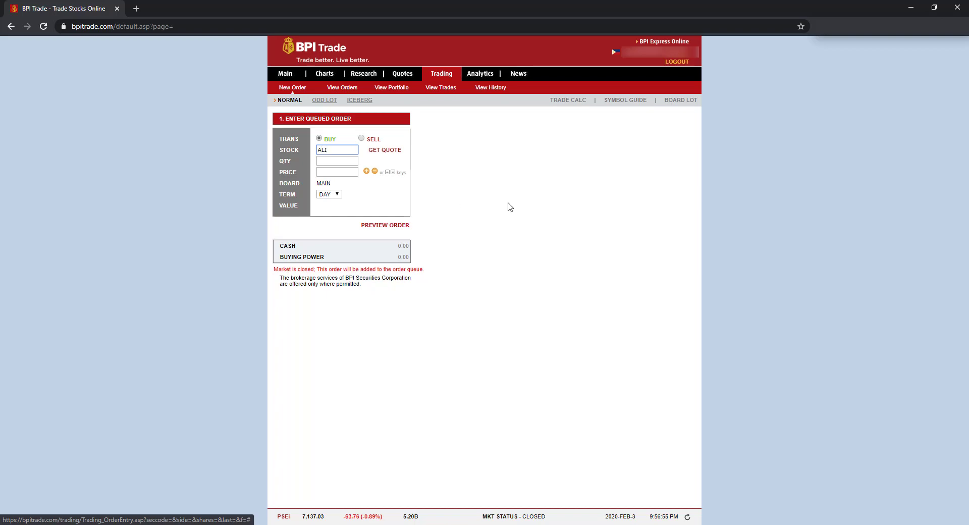
pyautogui.click(326, 172)
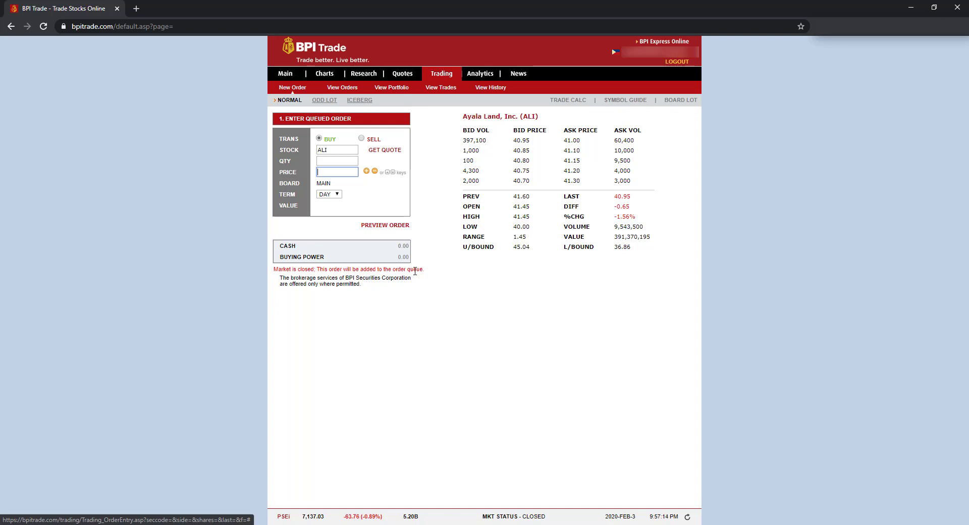
# Check the current date, then show the Analytics daily quotation table for 03-Feb-2020
pyautogui.click(944, 524)
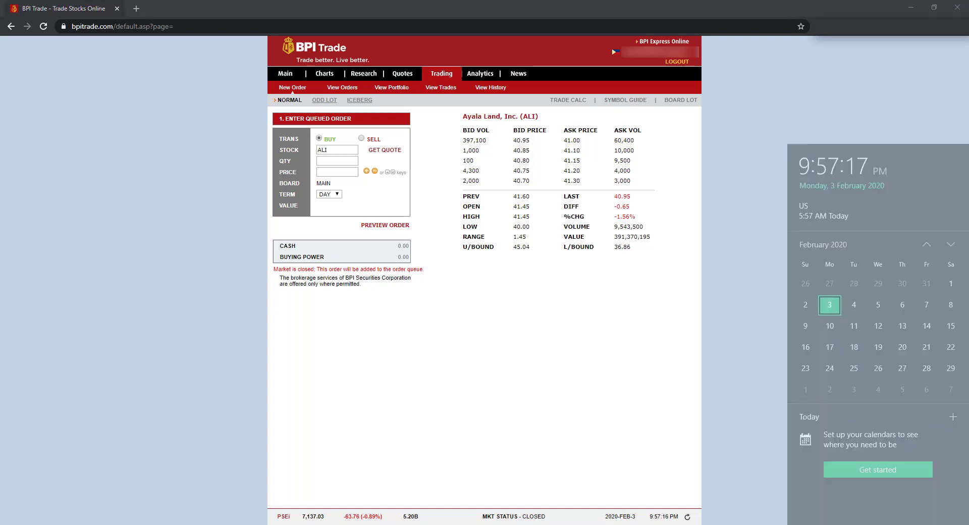
pyautogui.click(426, 194)
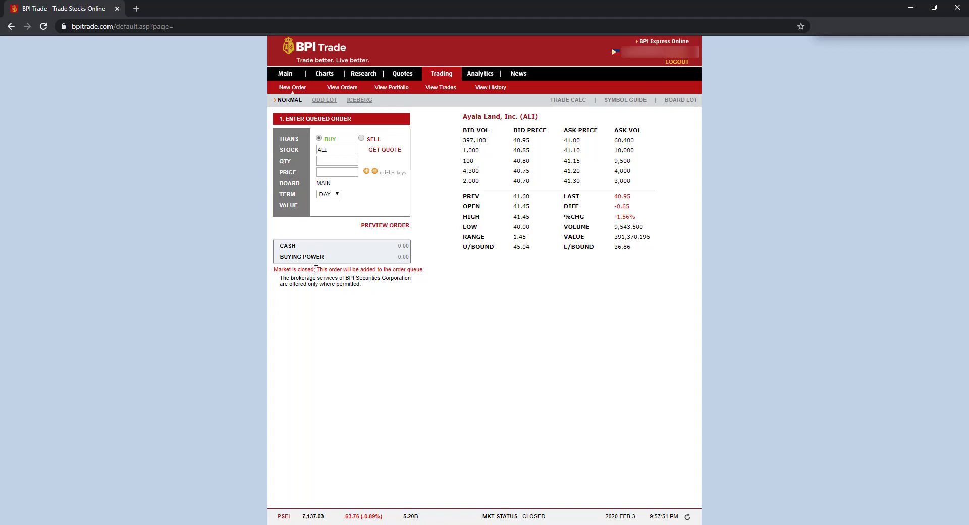
pyautogui.click(489, 75)
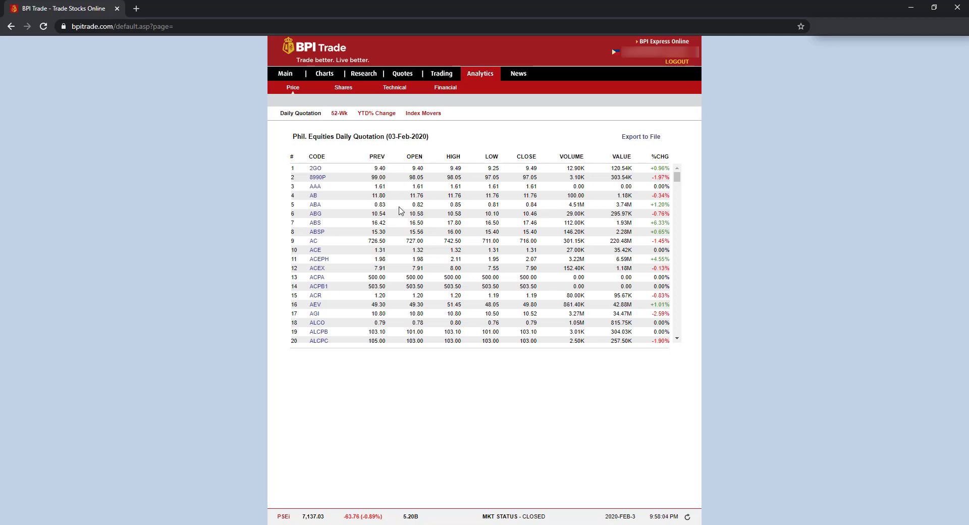
# Browse the News list, then return to the Main homepage
pyautogui.click(518, 76)
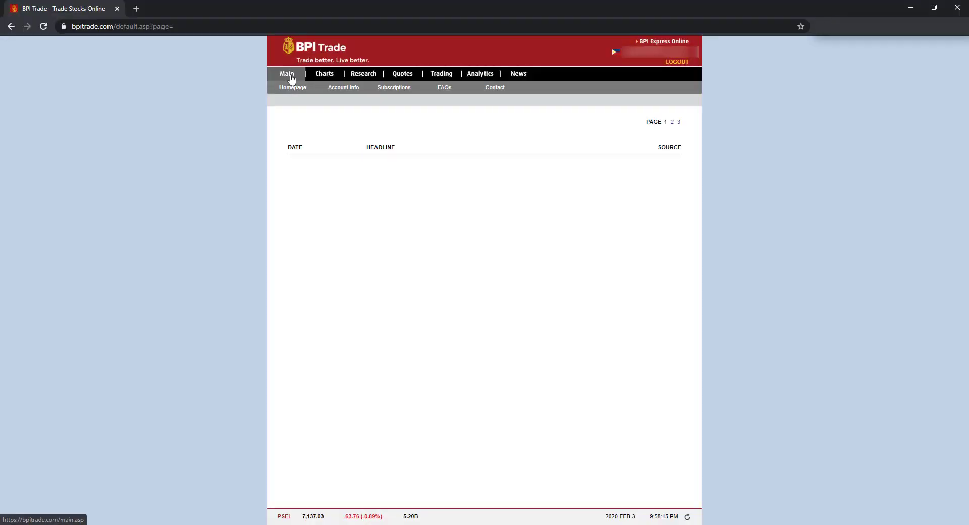
pyautogui.click(291, 77)
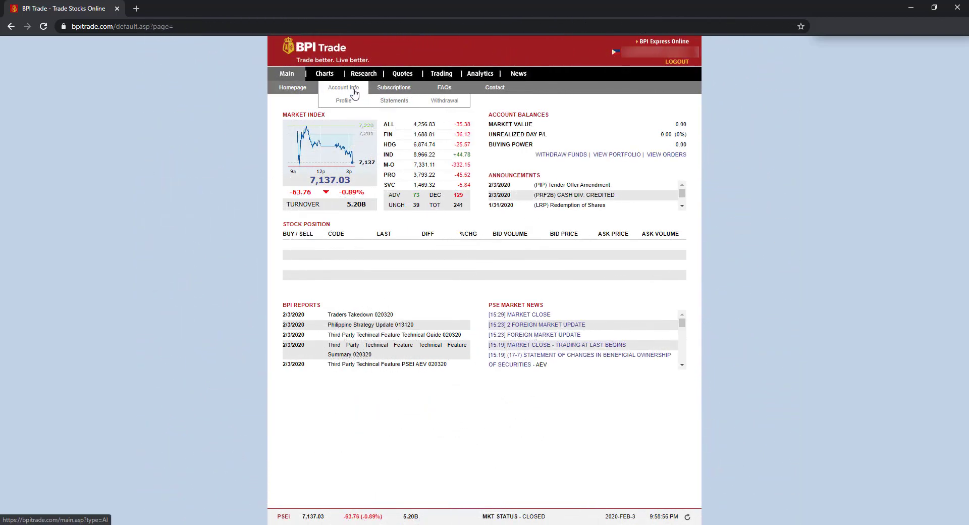
# Open the Account Info profile page and copy the settlement account number
pyautogui.click(347, 103)
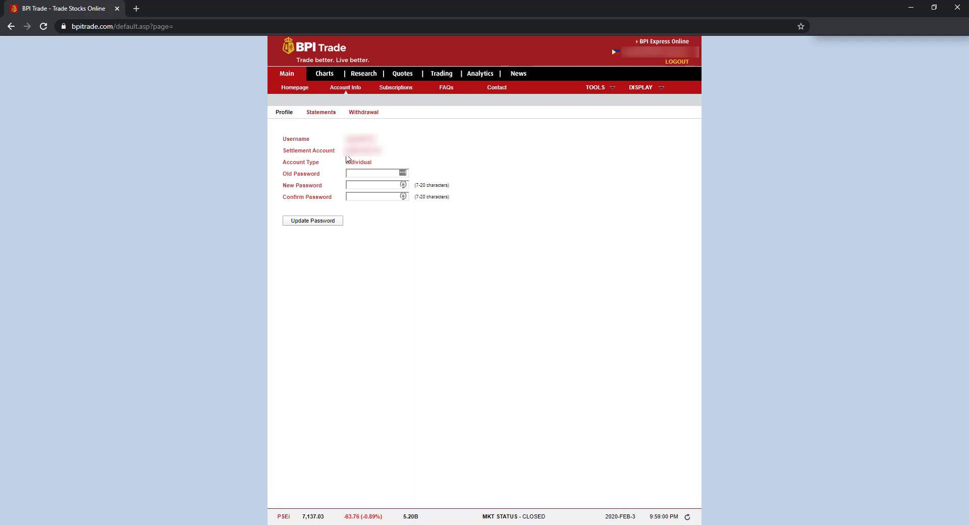
pyautogui.doubleClick(286, 151)
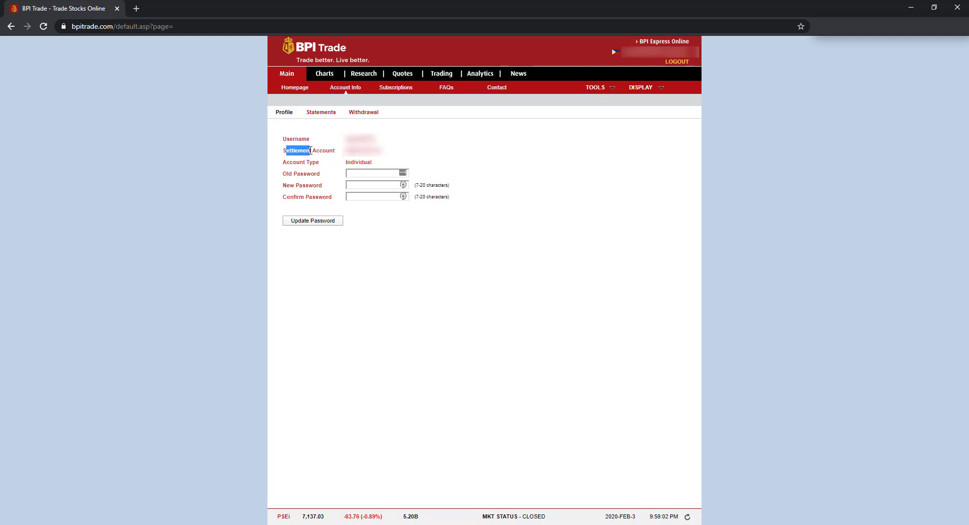
pyautogui.moveTo(282, 150); pyautogui.dragTo(385, 151)
pyautogui.click(370, 151)
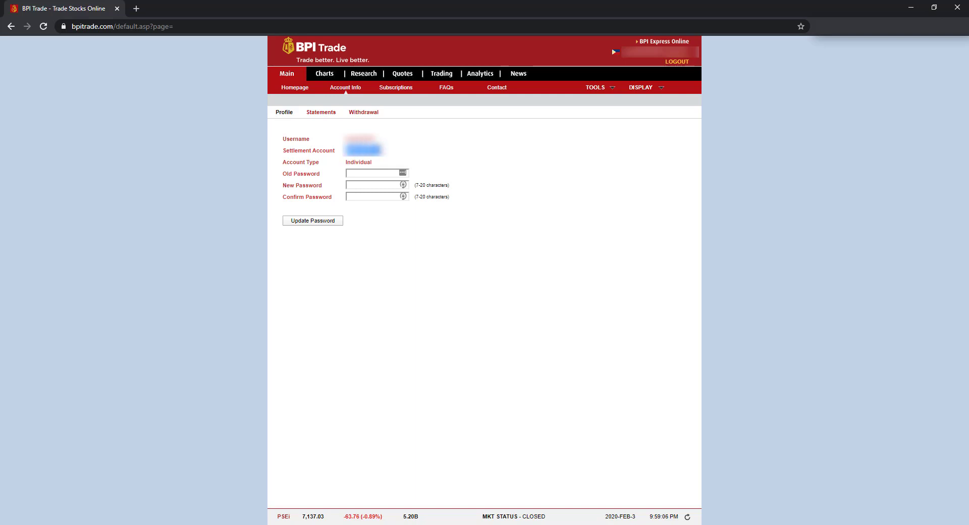
pyautogui.rightClick(377, 150)
pyautogui.click(403, 161)
# Paste the account number into Notepad, trim the trailing character, and copy the cleaned number
pyautogui.rightClick(402, 161)
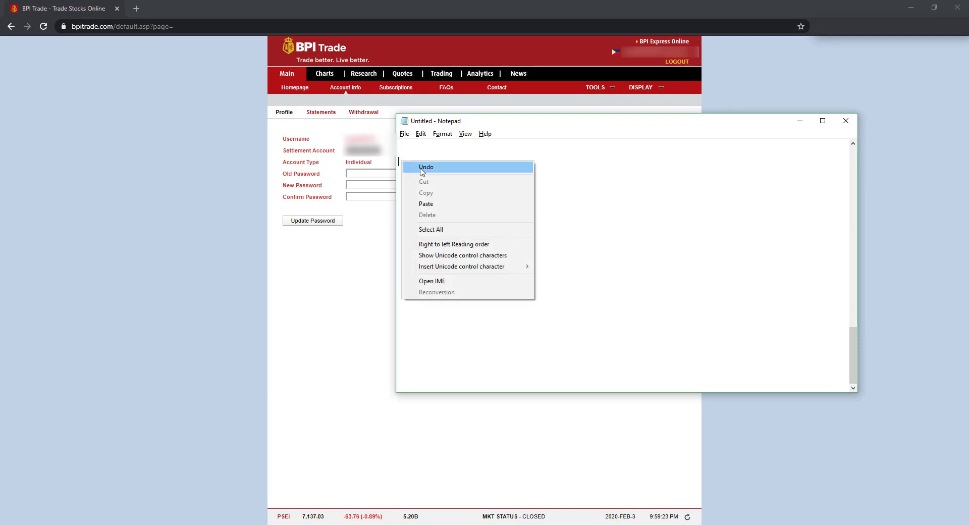
pyautogui.click(422, 203)
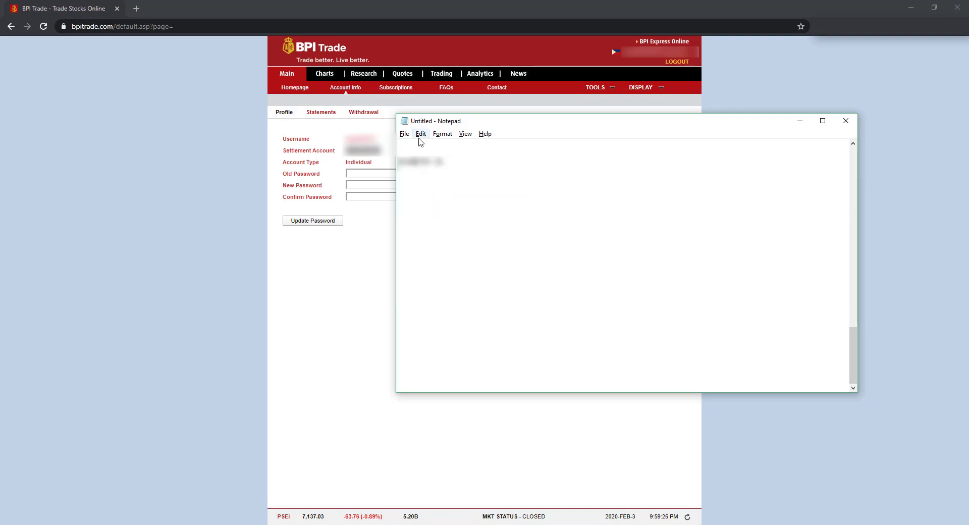
pyautogui.press('BackSpace')
pyautogui.press('BackSpace')
pyautogui.moveTo(441, 162); pyautogui.dragTo(409, 156)
pyautogui.rightClick(409, 157)
pyautogui.click(435, 195)
pyautogui.click(150, 80)
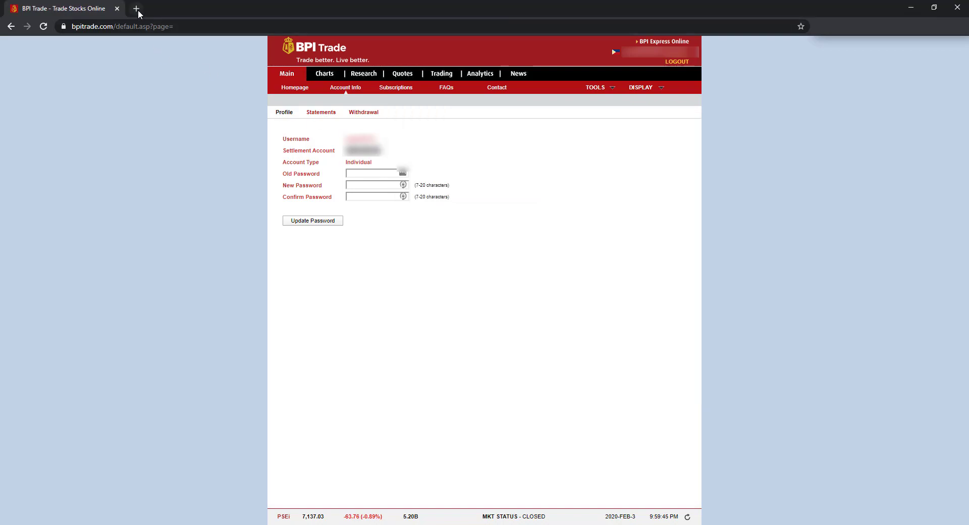
# Open a new incognito tab and load online.bpi.com.ph
pyautogui.click(136, 8)
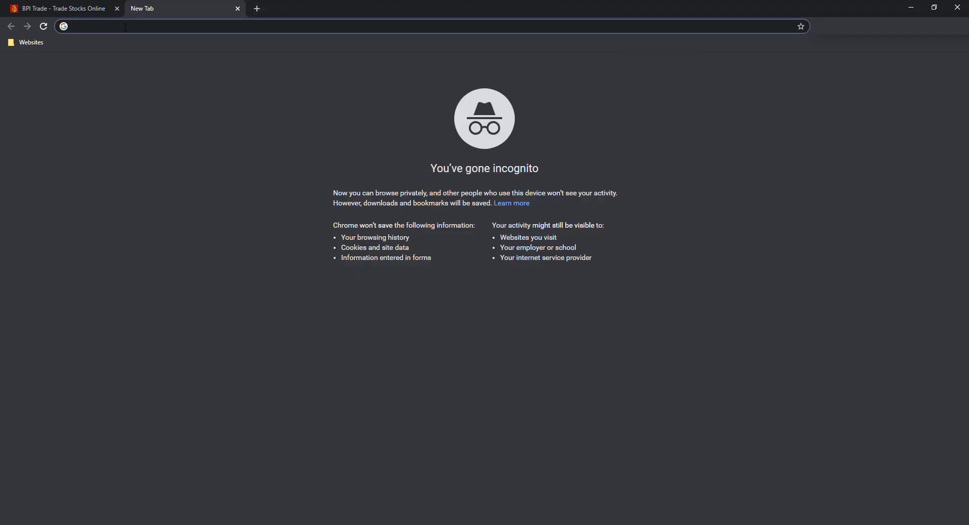
pyautogui.write('online')
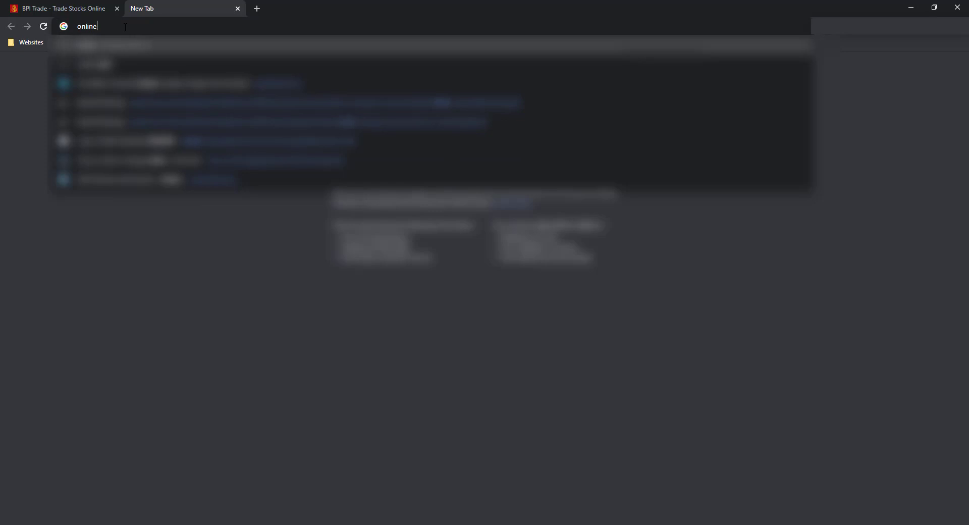
pyautogui.write('.bpi')
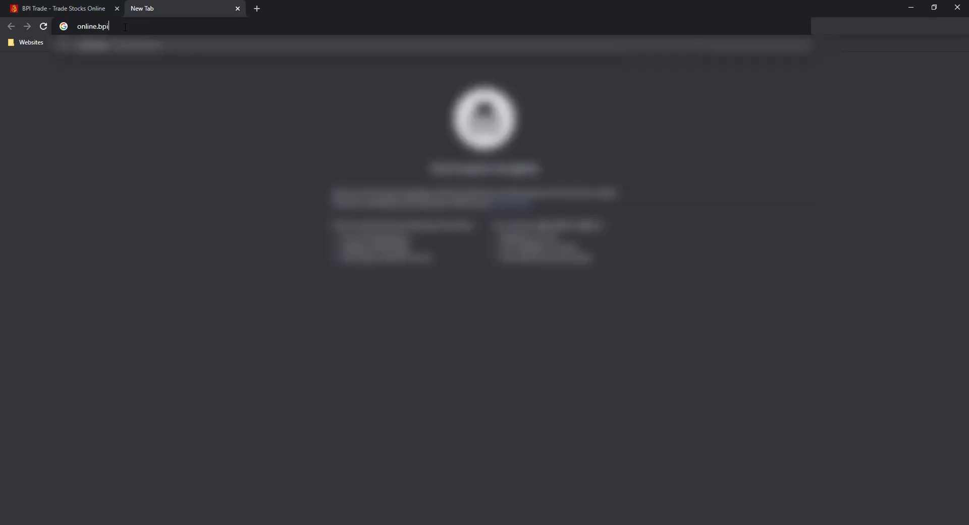
pyautogui.write('.com.ph')
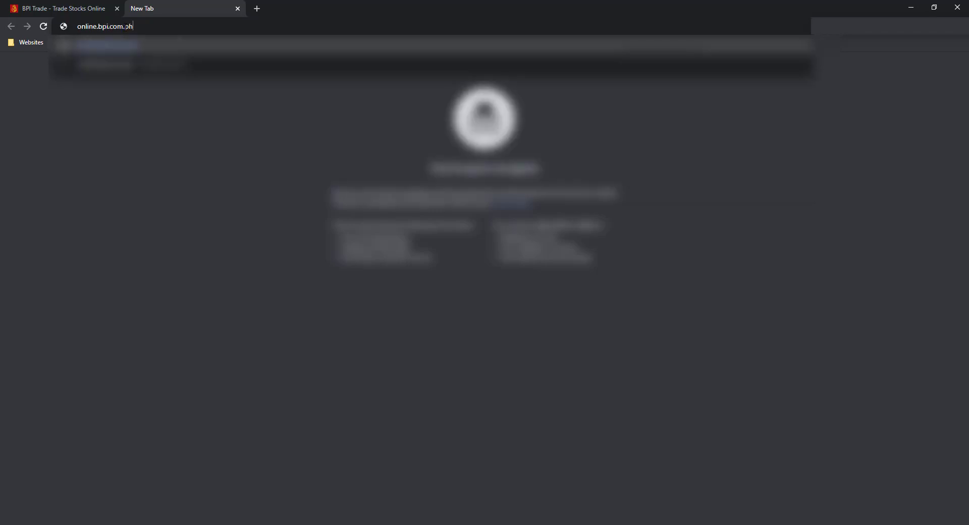
pyautogui.press('Return')
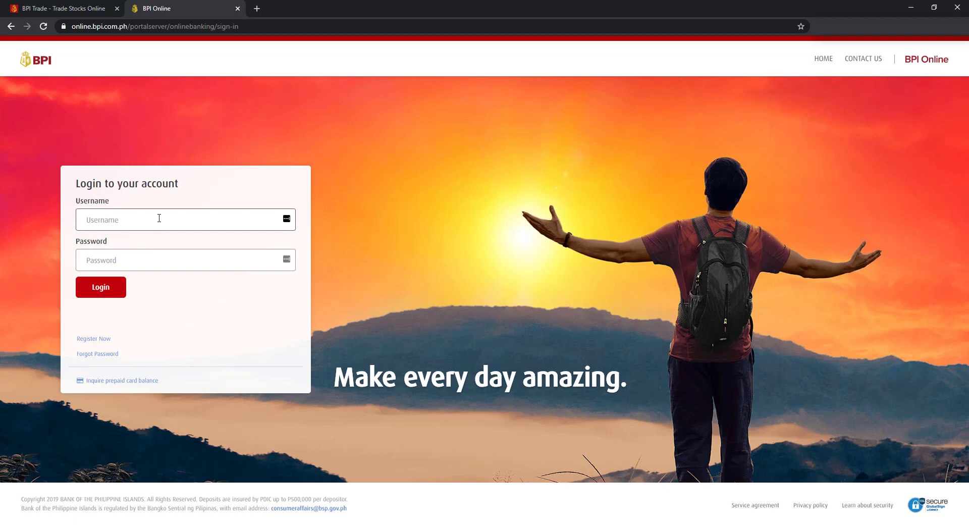
pyautogui.click(140, 220)
# Sign in to BPI Online, view My Accounts, and open the Transfer Money form
pyautogui.click(81, 8)
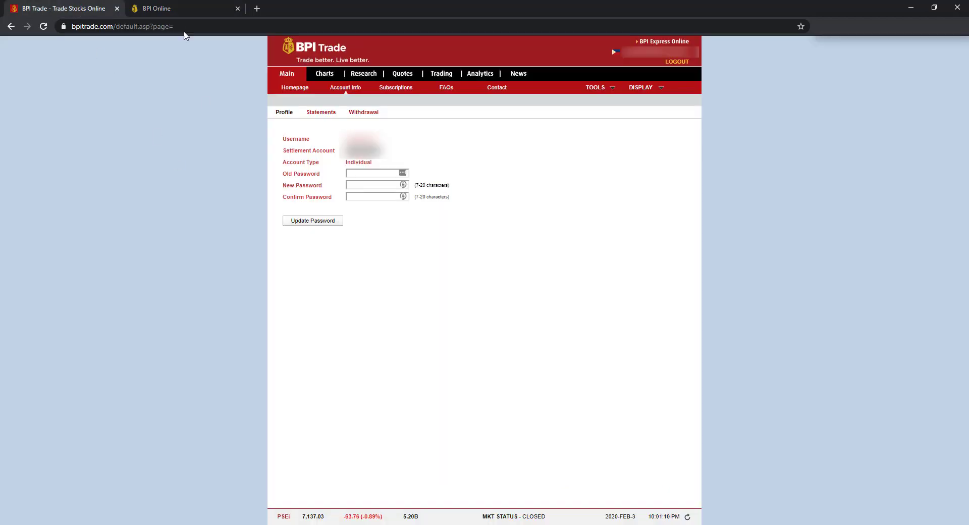
pyautogui.click(186, 13)
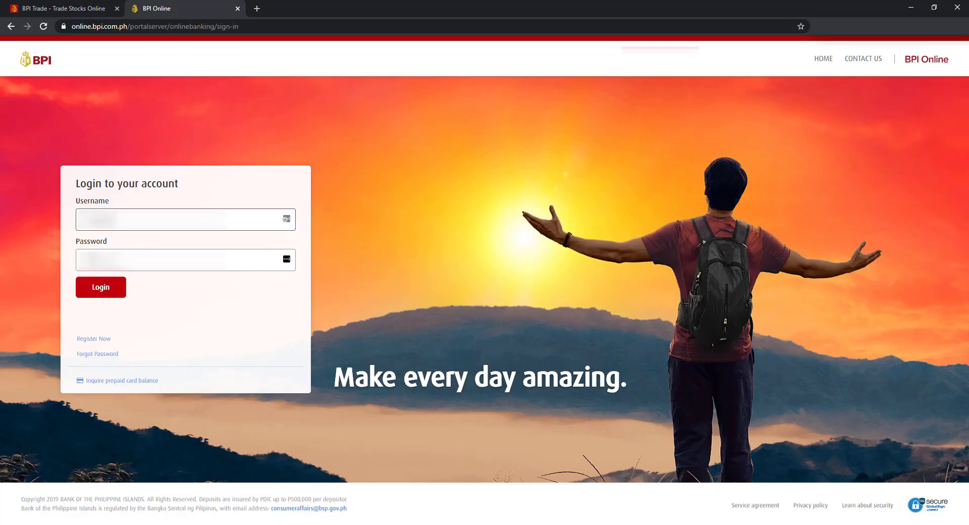
pyautogui.click(109, 295)
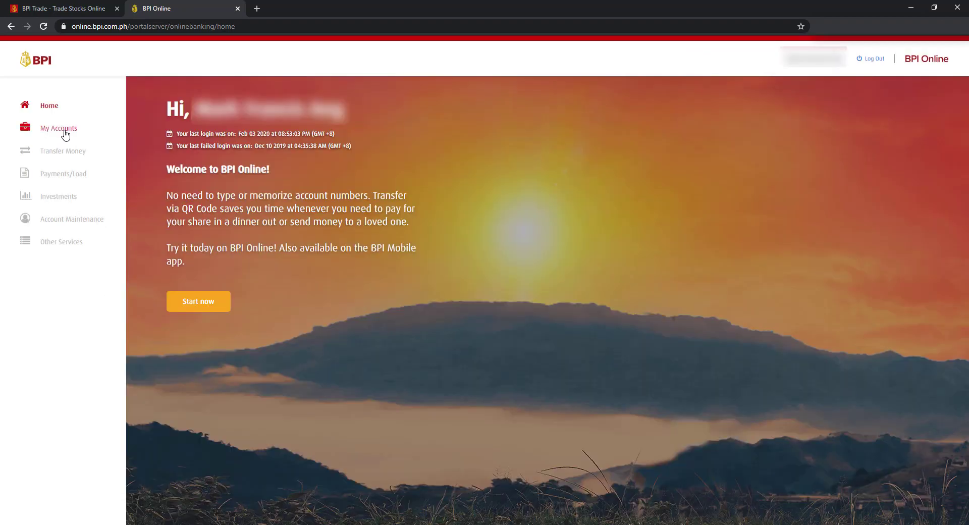
pyautogui.click(63, 130)
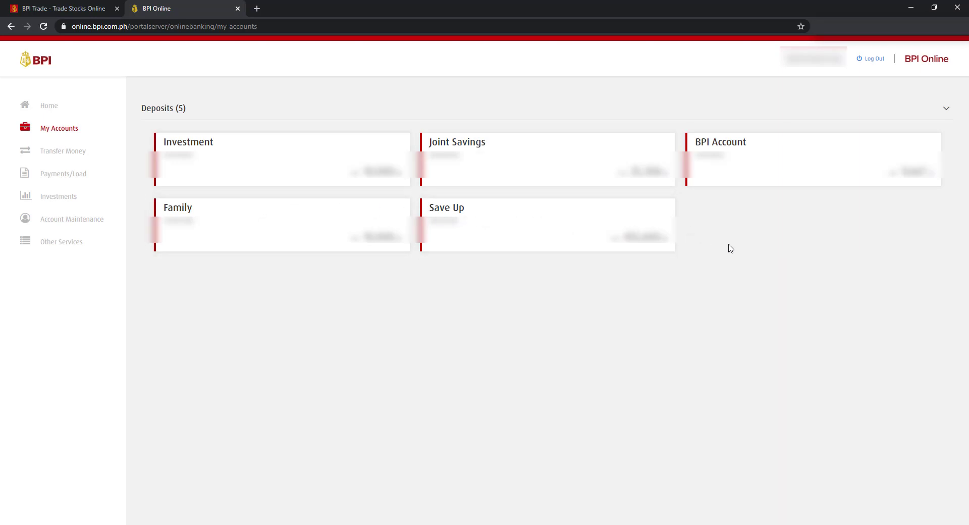
pyautogui.click(72, 155)
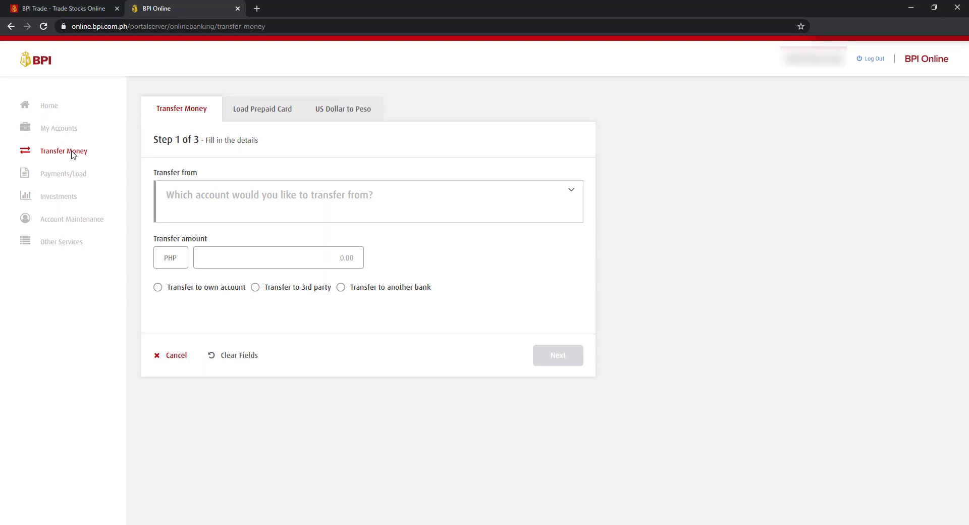
# Draw the transfer from the Investment account (10,000.00 available) with an amount of 5,000
pyautogui.click(256, 209)
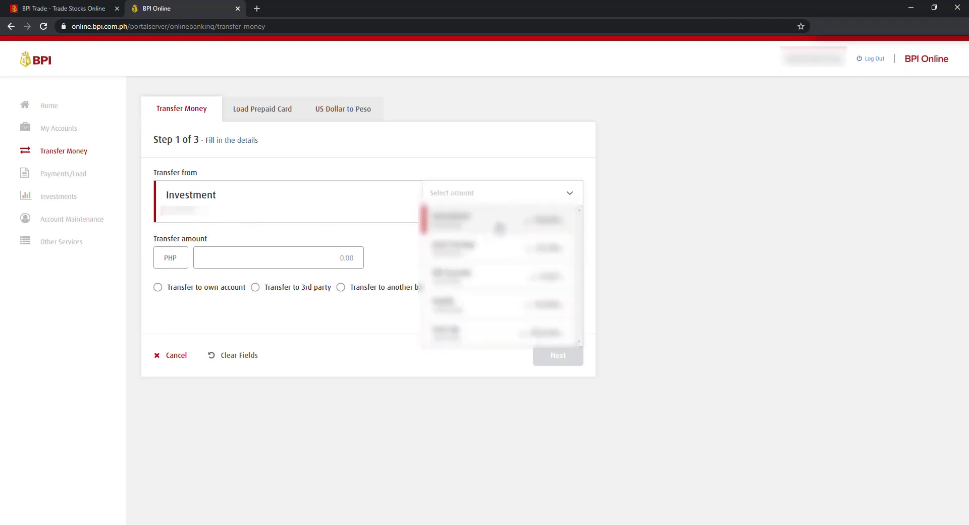
pyautogui.click(499, 229)
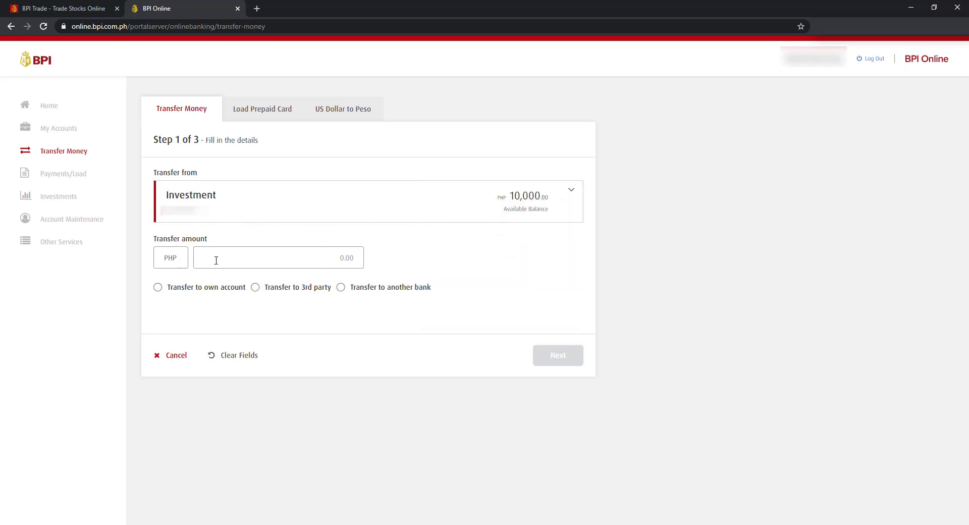
pyautogui.click(341, 256)
pyautogui.write('5000')
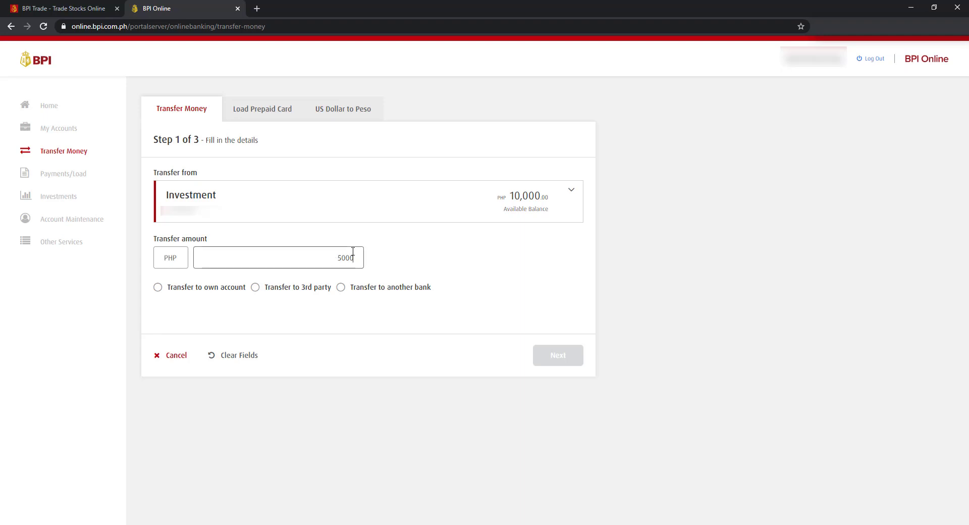
pyautogui.click(380, 279)
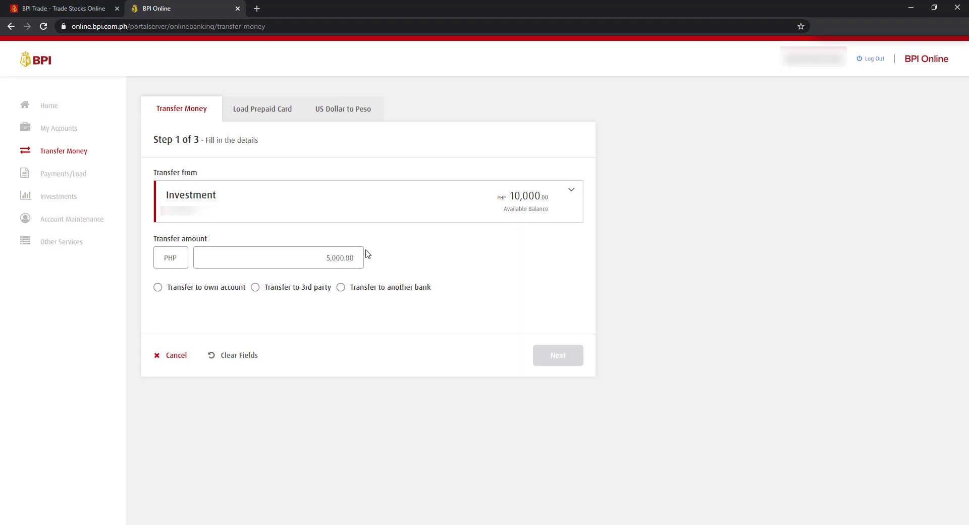
pyautogui.click(930, 520)
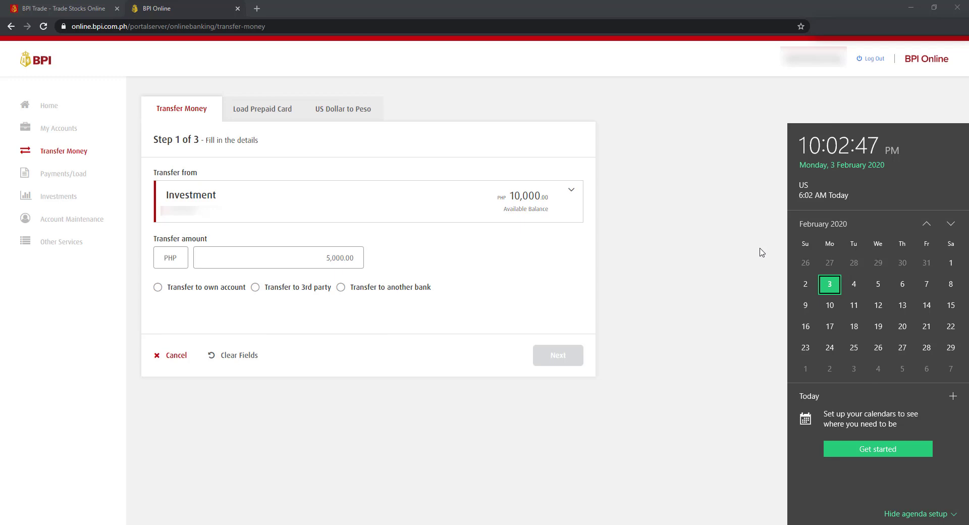
pyautogui.click(272, 324)
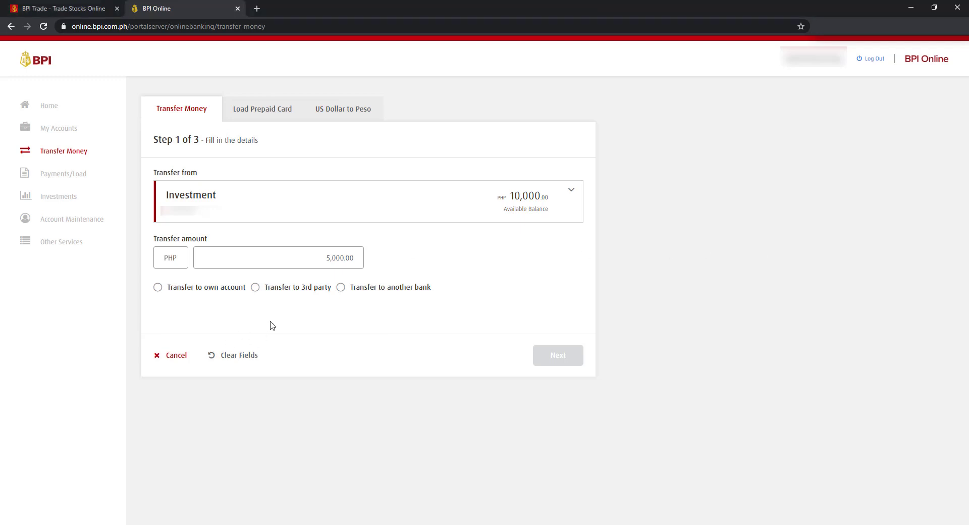
# Choose a 3rd-party transfer and paste the settlement account number into the destination field
pyautogui.click(256, 288)
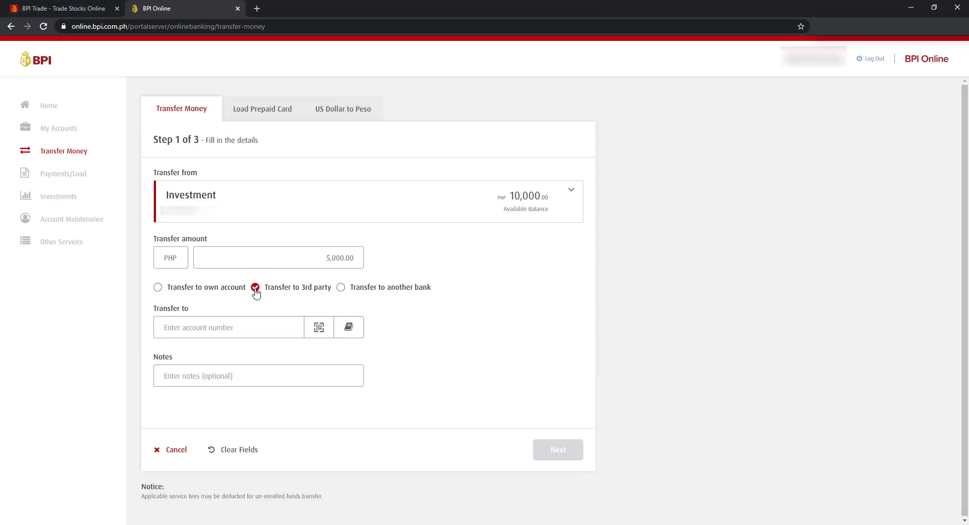
pyautogui.click(227, 329)
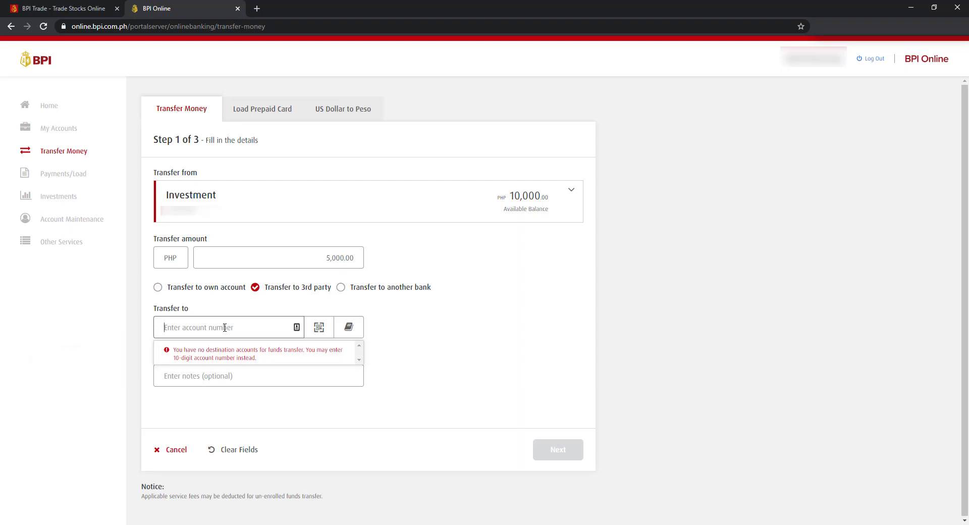
pyautogui.click(88, 7)
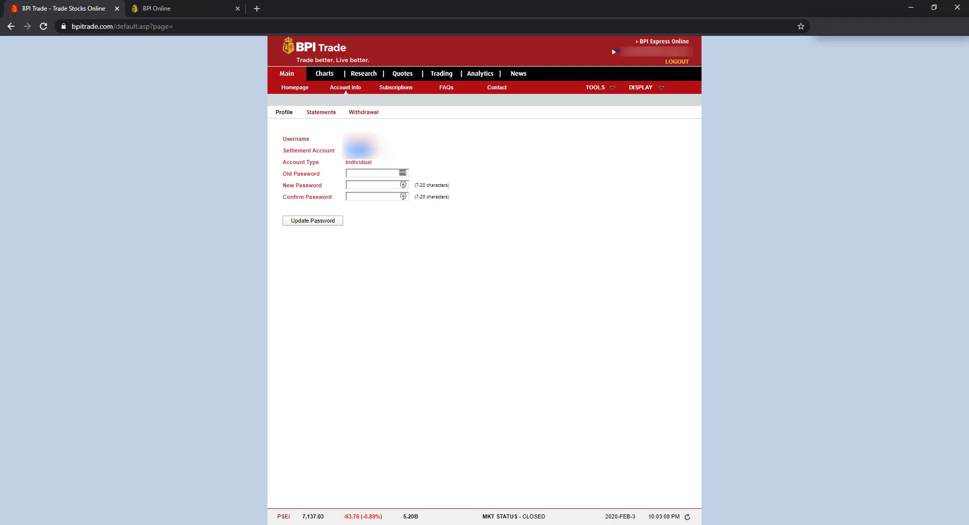
pyautogui.click(199, 7)
pyautogui.rightClick(176, 324)
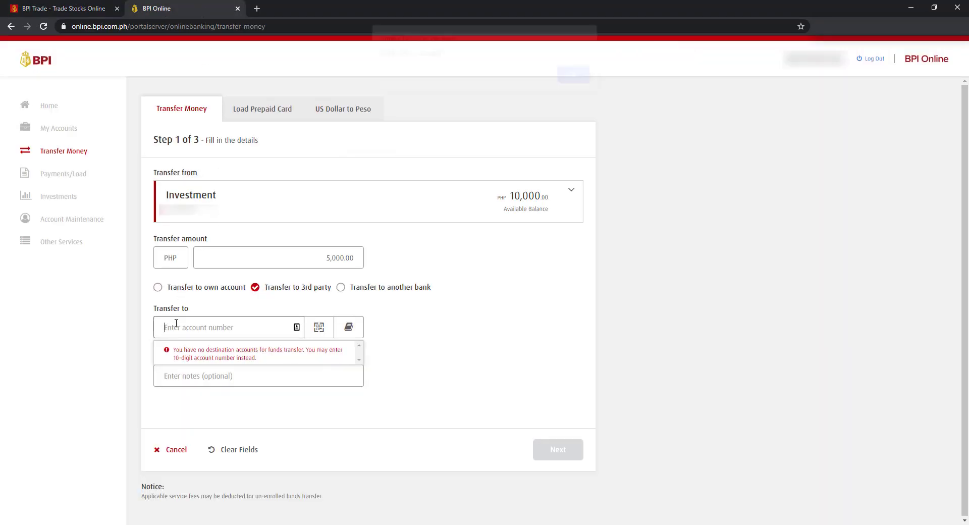
pyautogui.click(573, 87)
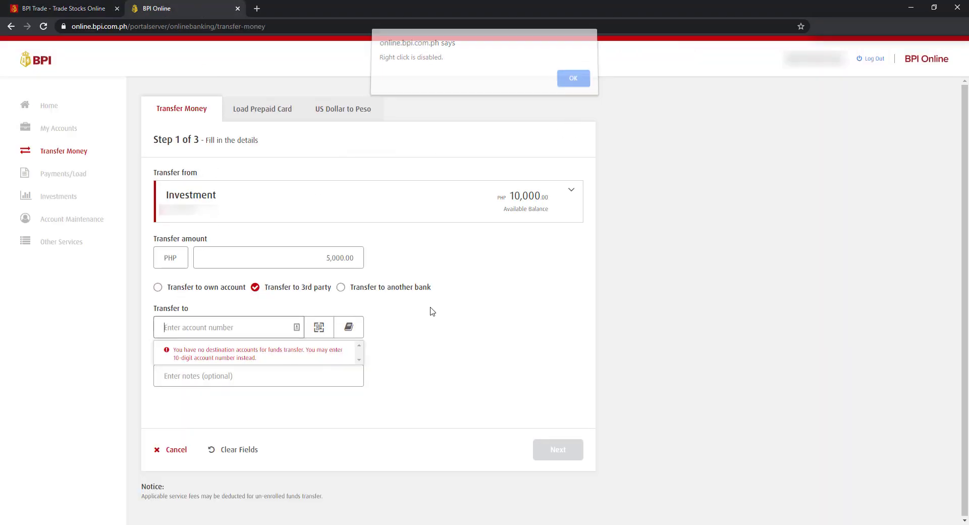
pyautogui.hotkey('ctrl', 'v')
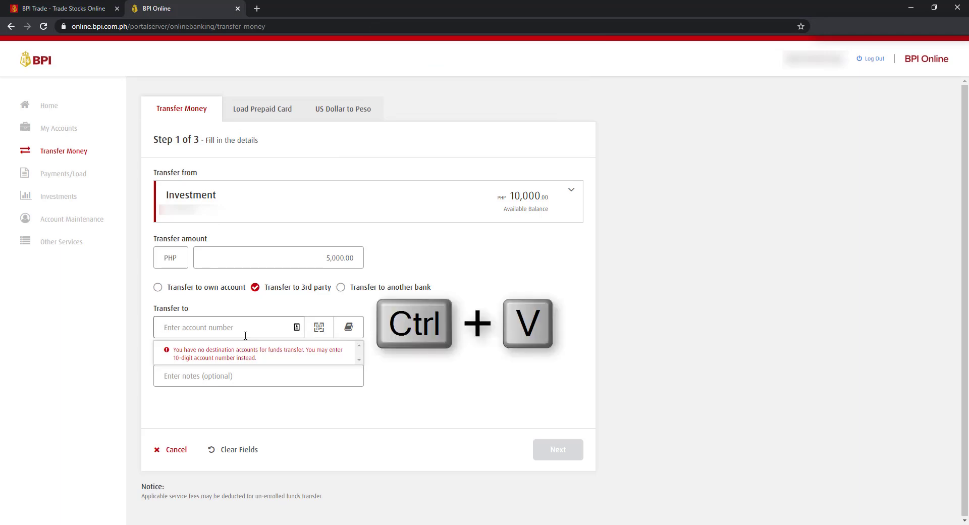
pyautogui.write('0')
pyautogui.press('BackSpace')
pyautogui.write('0')
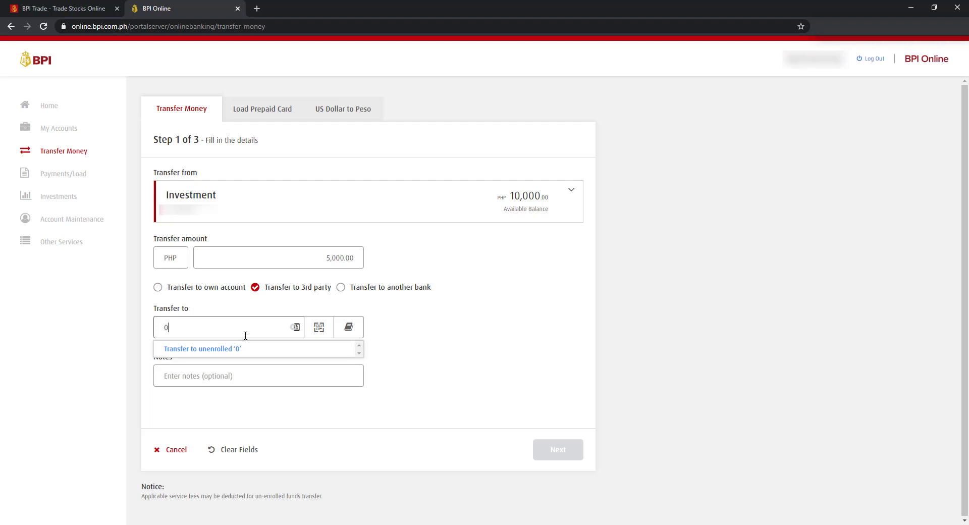
pyautogui.press('BackSpace')
# Re-paste the account number from Notepad, accept it as unenrolled, and add note 'bpi trade feb 22020'
pyautogui.hotkey('alt', 'Tab')
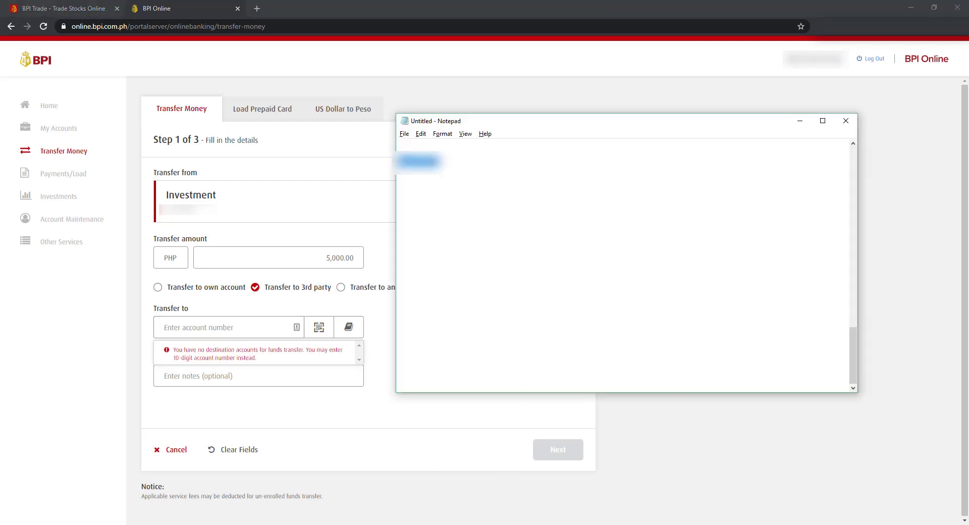
pyautogui.rightClick(411, 159)
pyautogui.click(435, 191)
pyautogui.click(231, 327)
pyautogui.hotkey('ctrl', 'v')
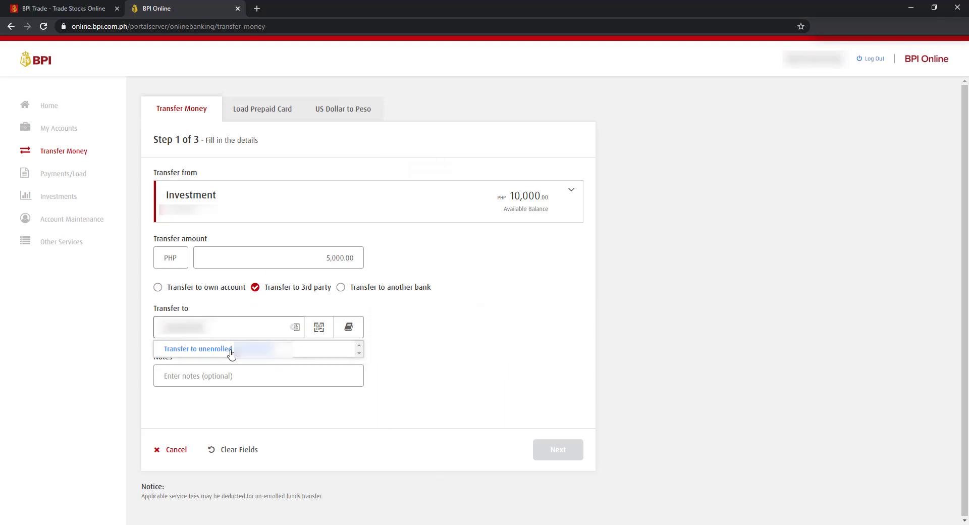
pyautogui.click(248, 355)
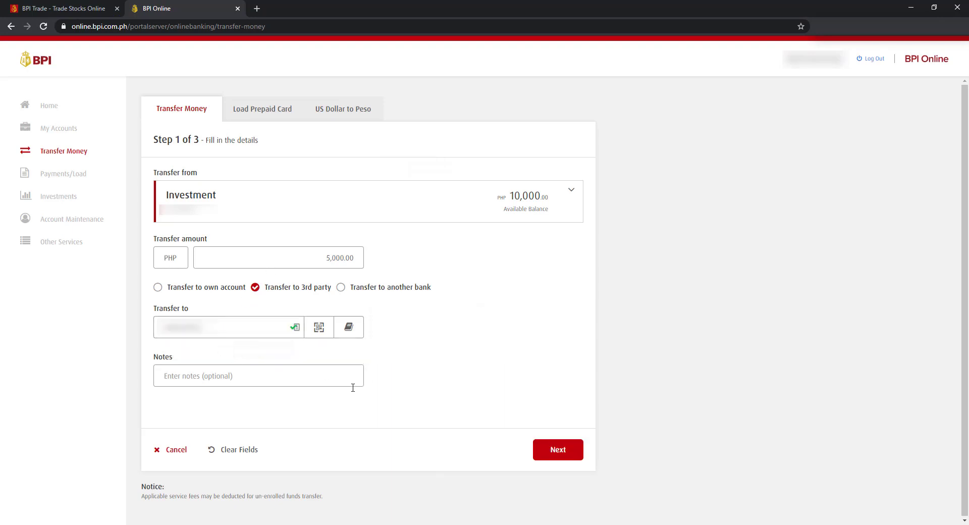
pyautogui.click(210, 377)
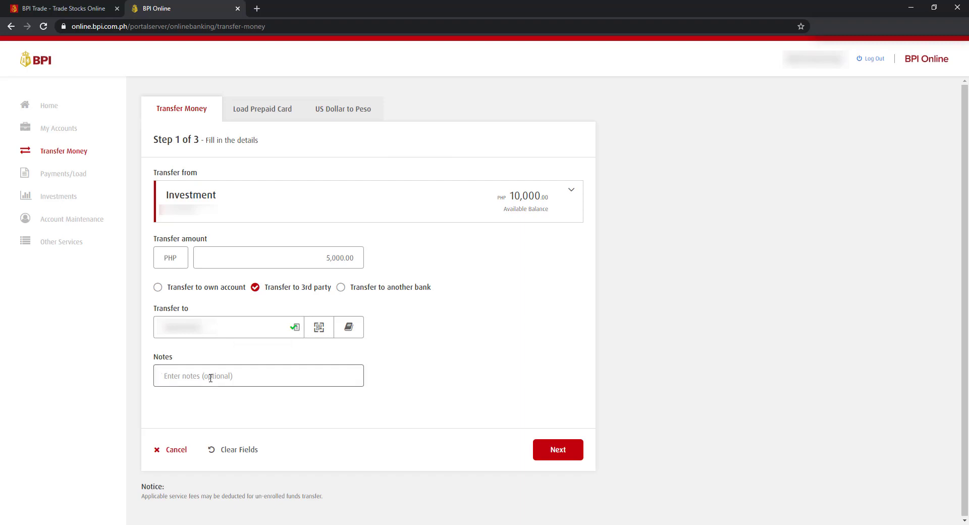
pyautogui.write('bpi trade')
pyautogui.write(' feb 22')
pyautogui.write('020')
# Submit the transfer with Next and, after the rejection, go to Manage My Accounts
pyautogui.click(568, 458)
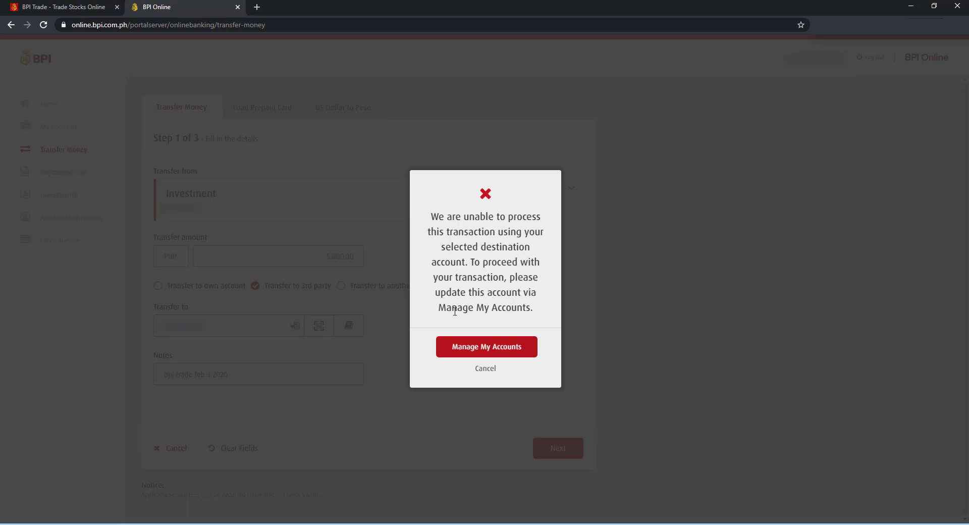
pyautogui.click(488, 350)
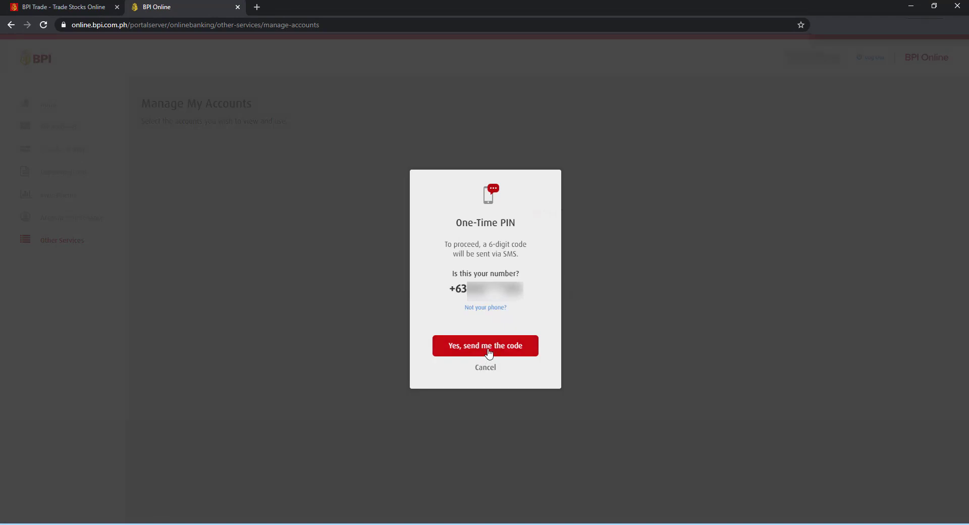
# Verify the SMS one-time PIN so Manage My Accounts ticks all six deposit accounts
pyautogui.click(489, 354)
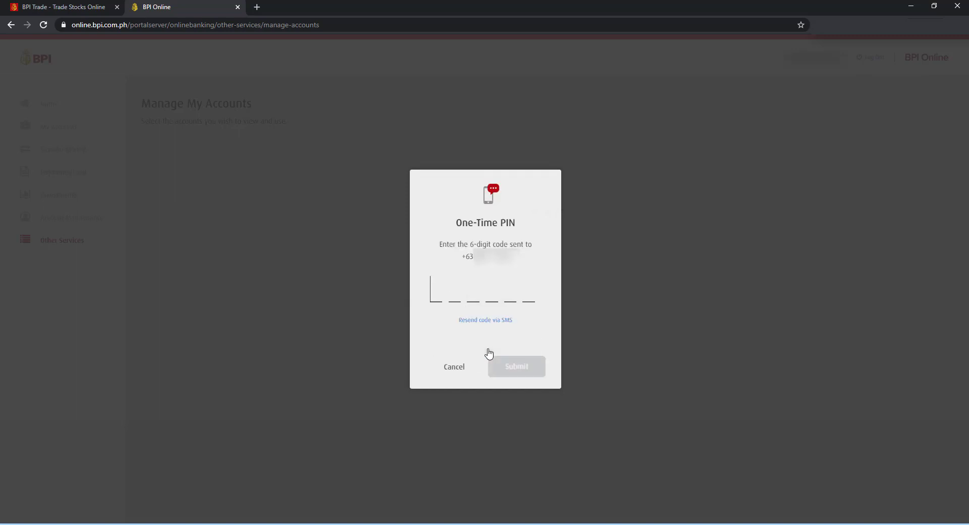
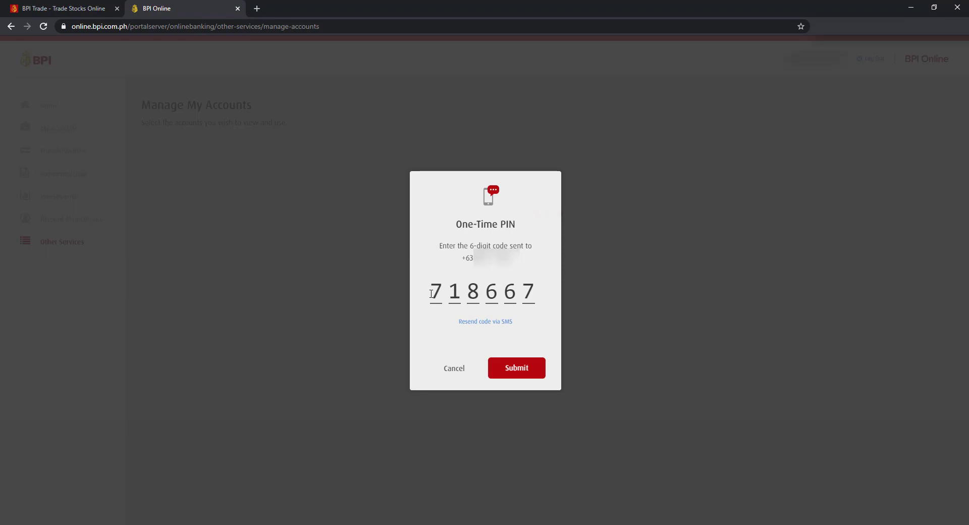
pyautogui.click(522, 368)
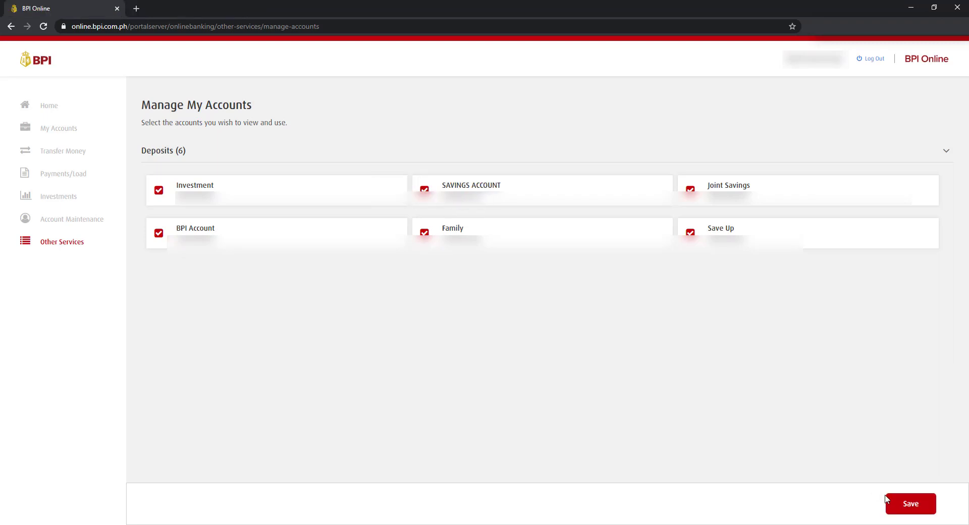
# Save the account selection and view My Accounts with six deposits, including SAVINGS ACCOUNT
pyautogui.click(892, 503)
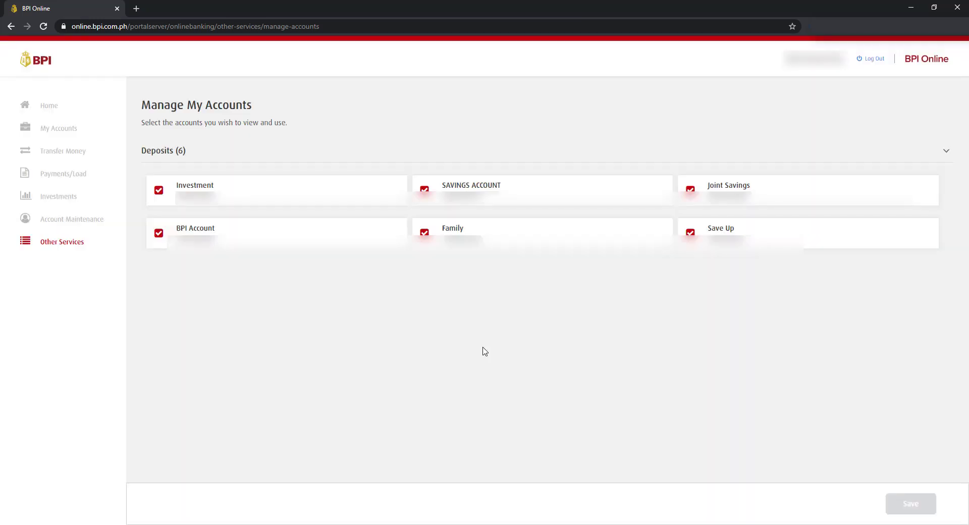
pyautogui.click(51, 132)
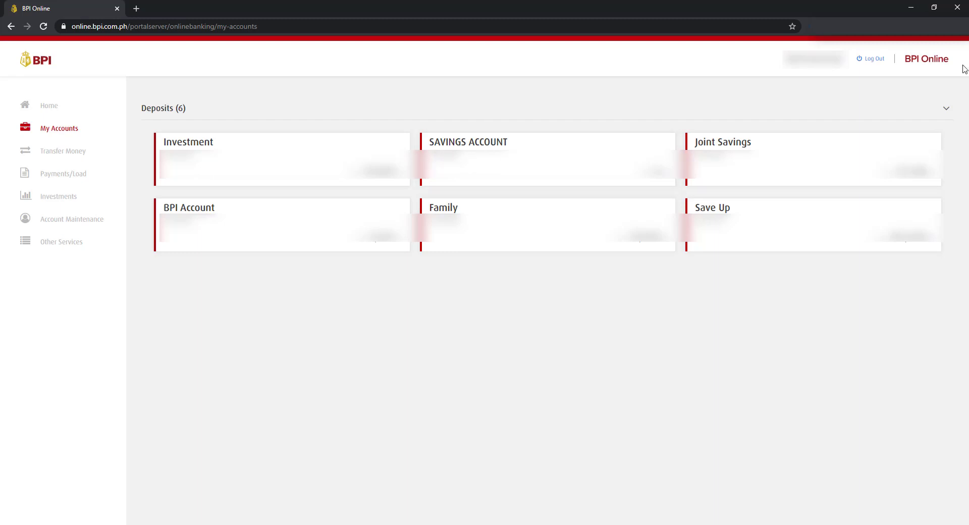
# Log out of BPI Online and log back in
pyautogui.click(878, 60)
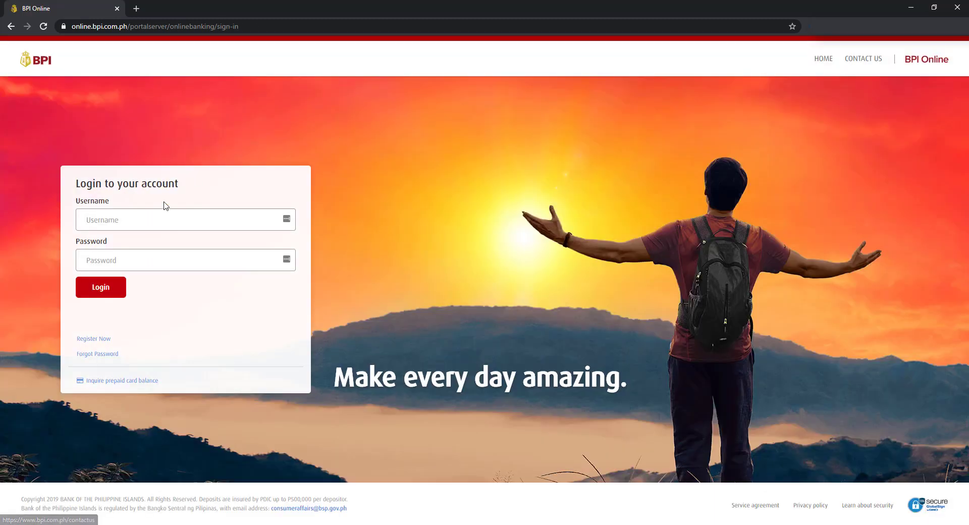
pyautogui.click(155, 220)
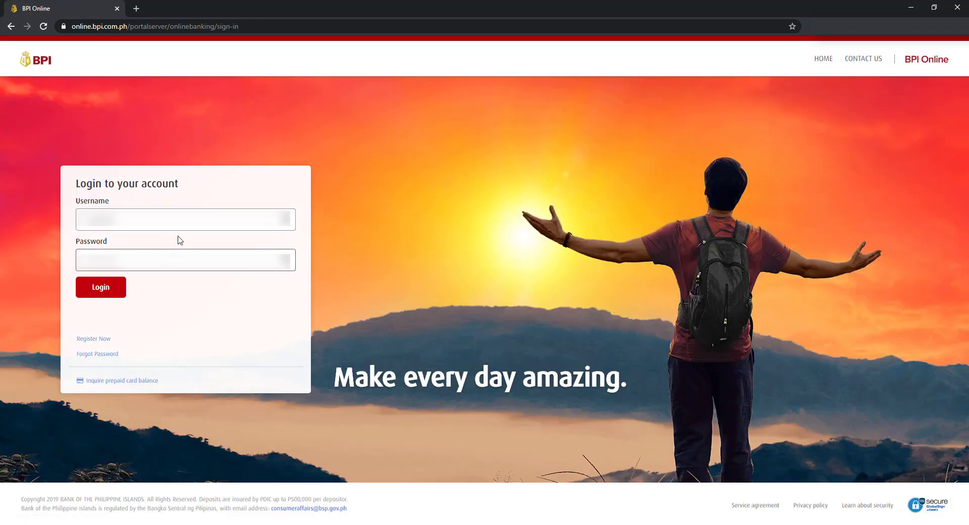
pyautogui.click(123, 295)
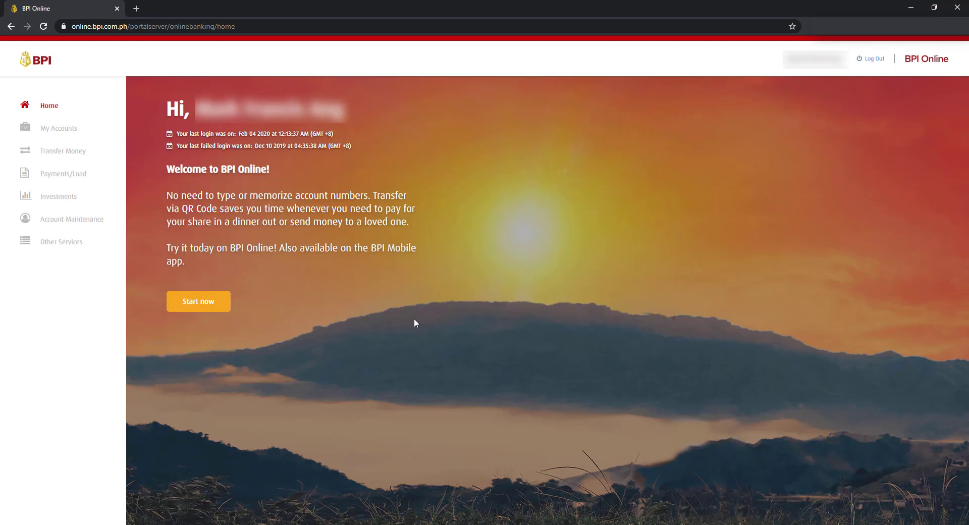
# Go through the accounts overview to an empty Transfer Money form at step 1 of 3
pyautogui.click(79, 131)
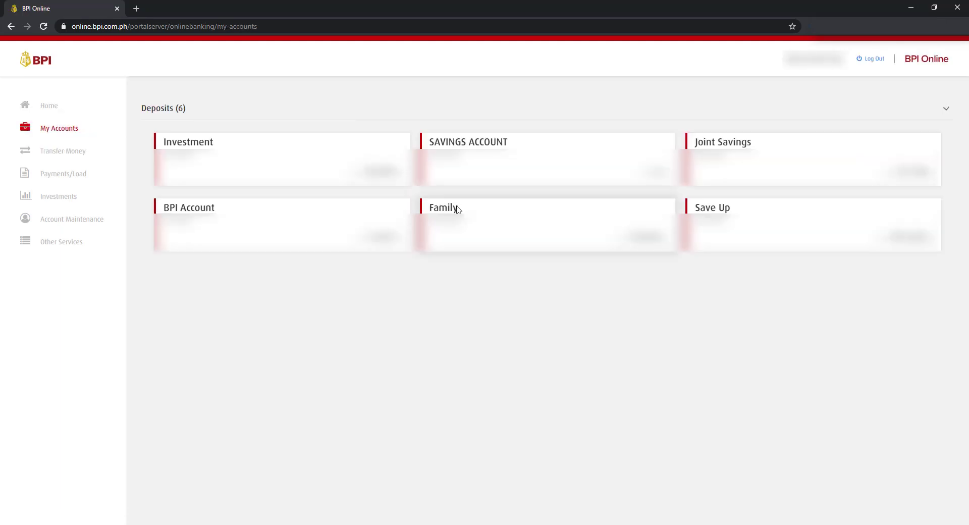
pyautogui.click(396, 139)
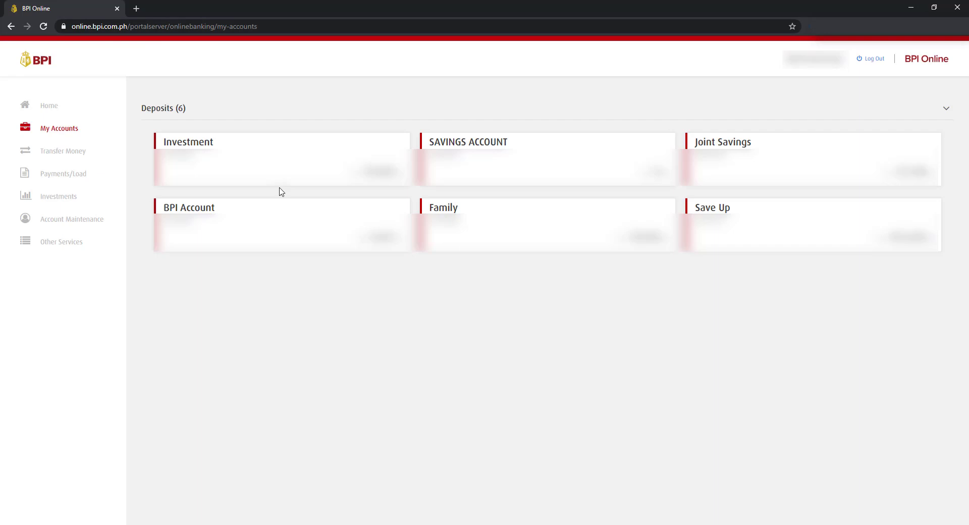
pyautogui.click(64, 157)
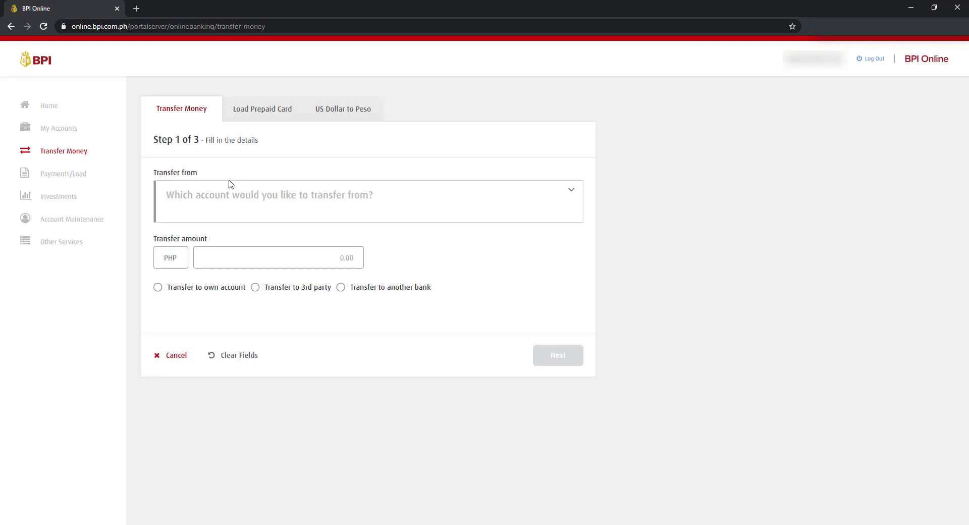
# Set up a 5,000 PHP own-account transfer from Investment to SAVINGS ACCOUNT
pyautogui.click(398, 207)
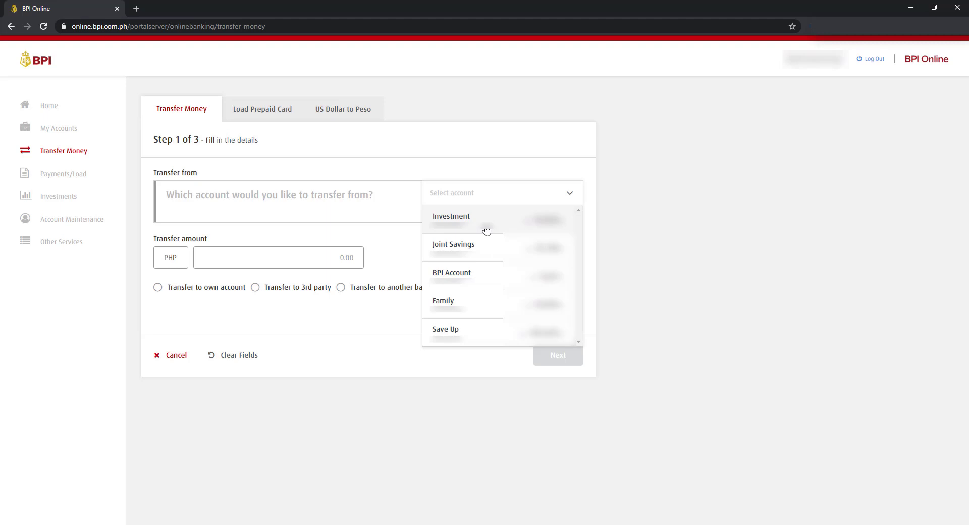
pyautogui.click(487, 231)
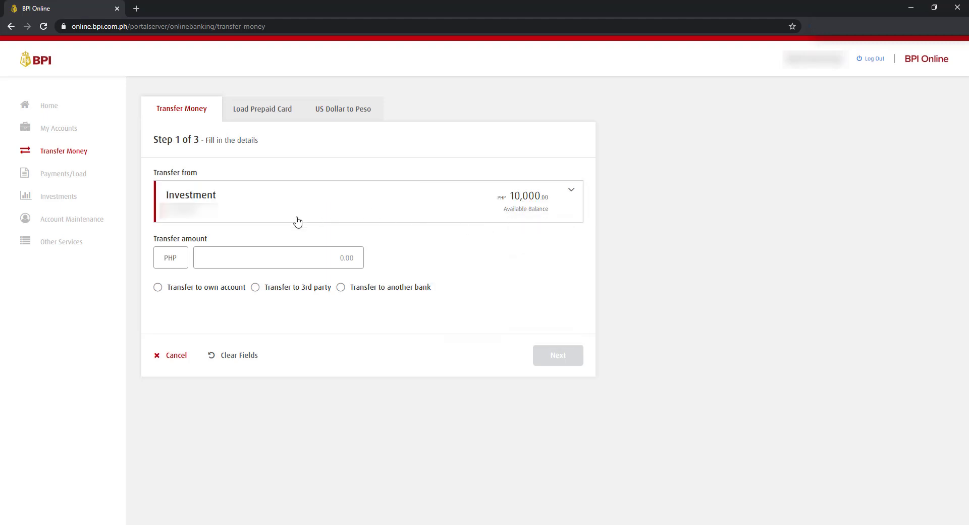
pyautogui.click(346, 259)
pyautogui.write('5000')
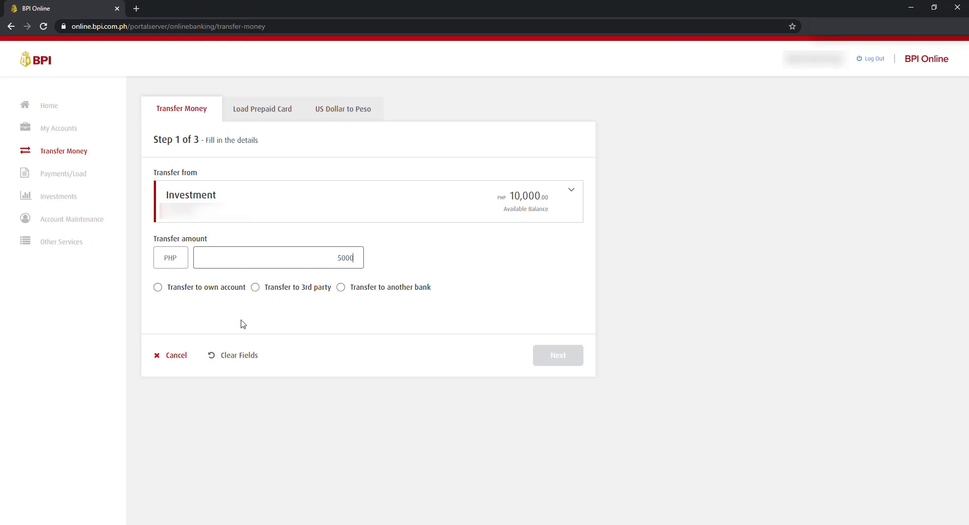
pyautogui.click(158, 289)
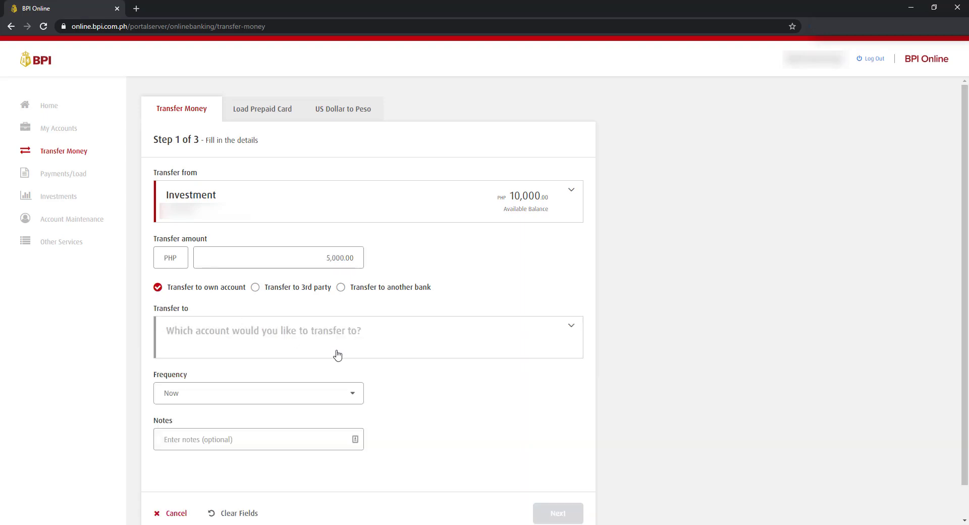
pyautogui.click(353, 343)
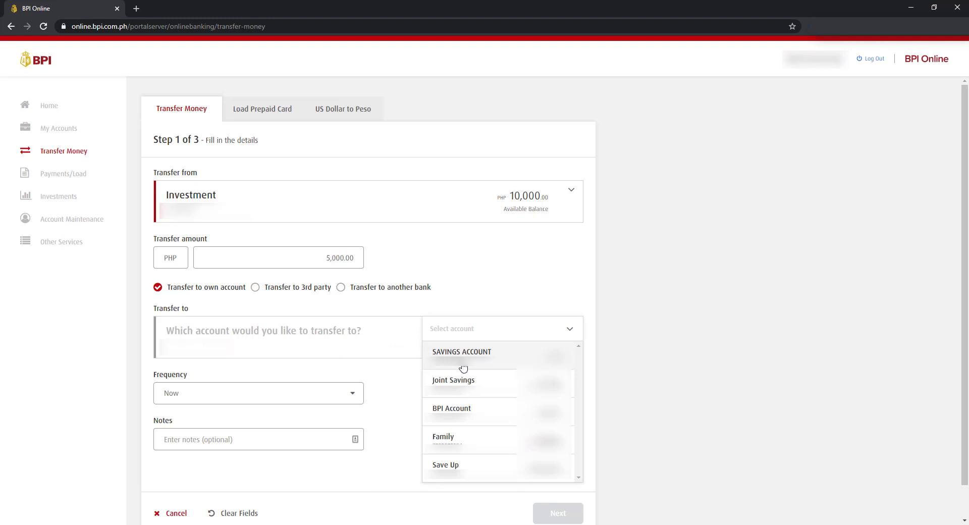
pyautogui.click(461, 365)
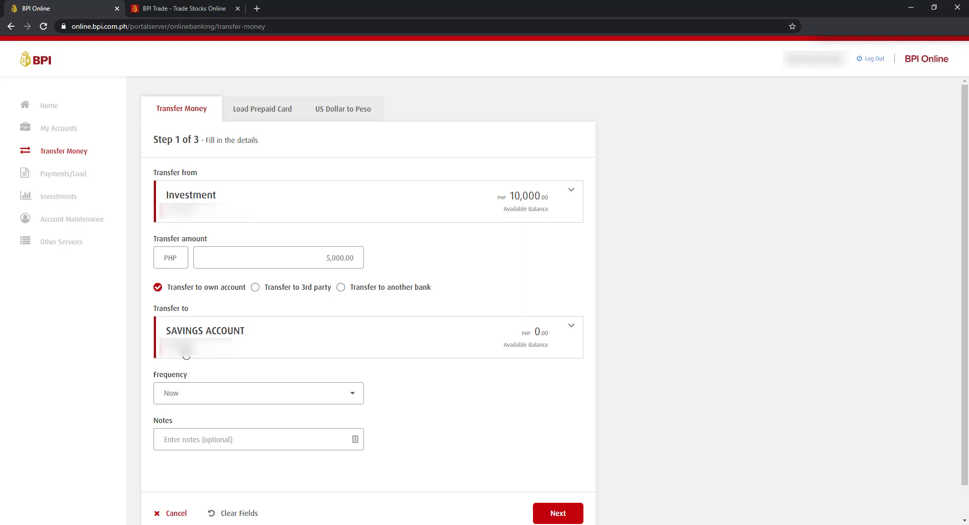
pyautogui.hotkey('ctrl', 'Tab')
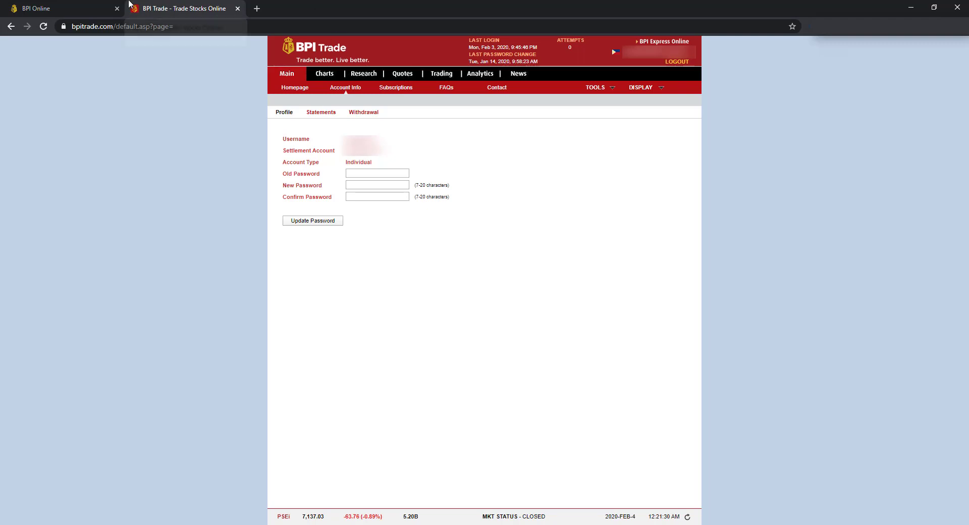
pyautogui.click(64, 9)
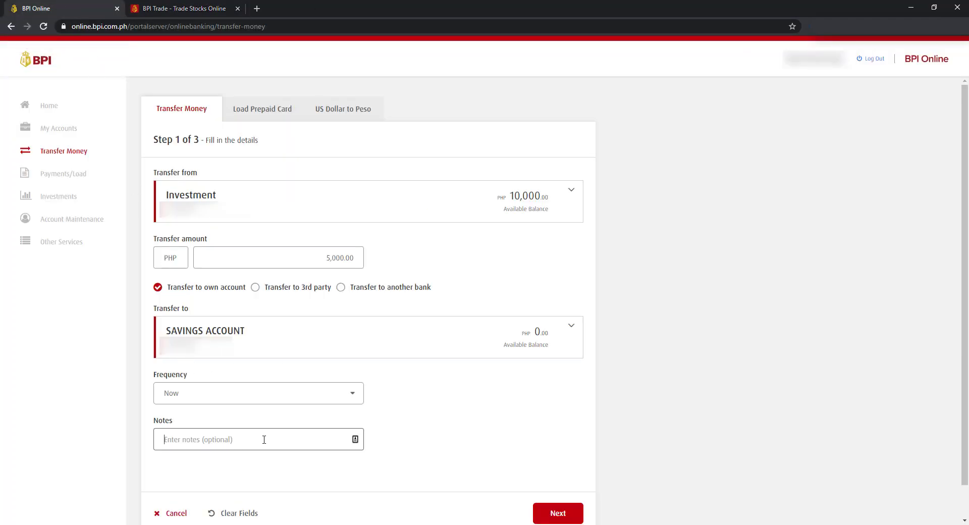
pyautogui.click(281, 400)
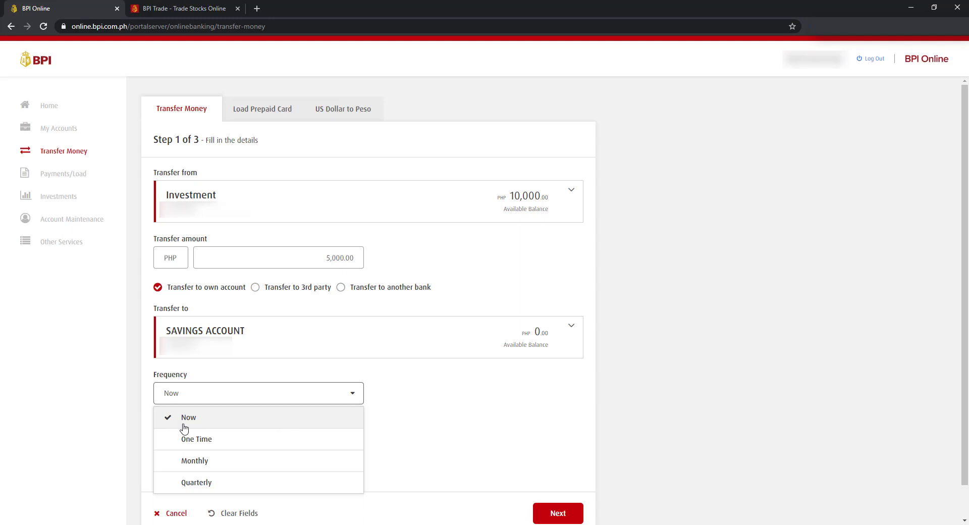
pyautogui.click(194, 440)
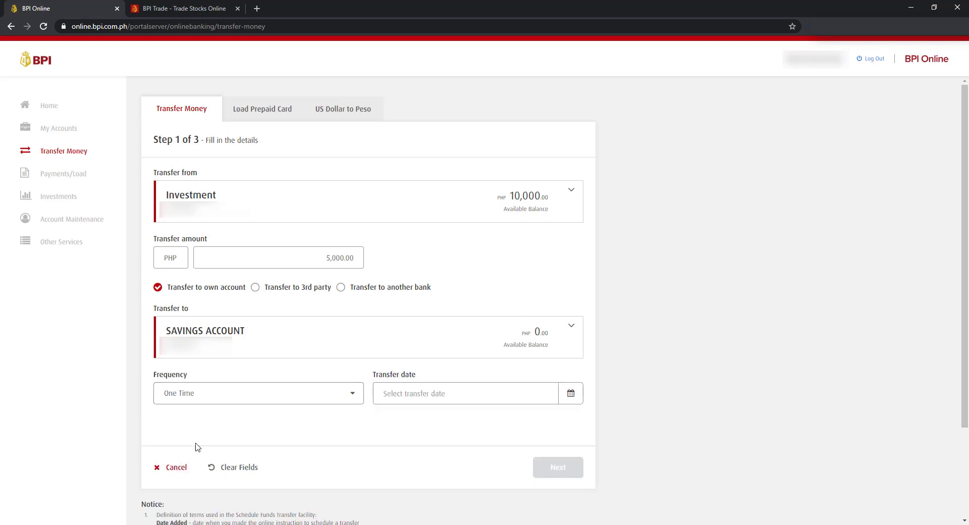
pyautogui.click(421, 394)
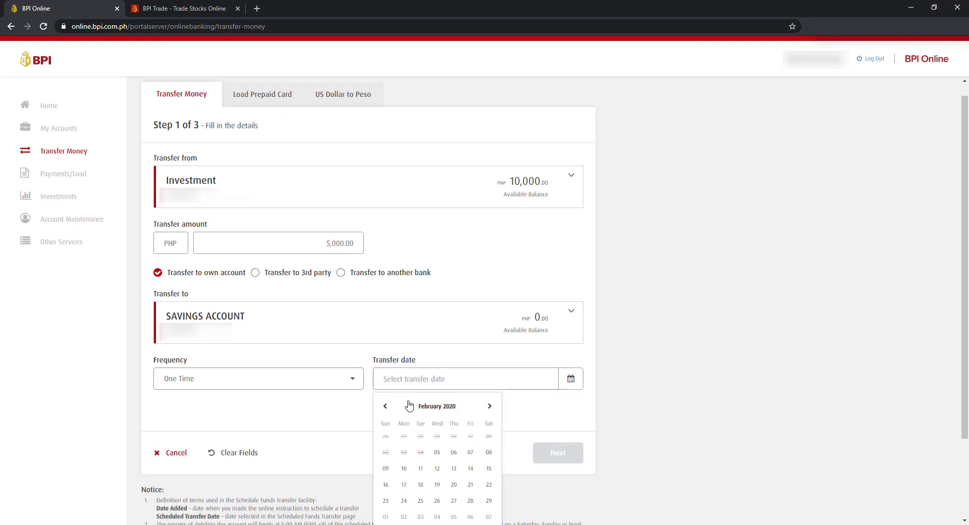
pyautogui.click(173, 374)
pyautogui.click(177, 381)
pyautogui.click(199, 447)
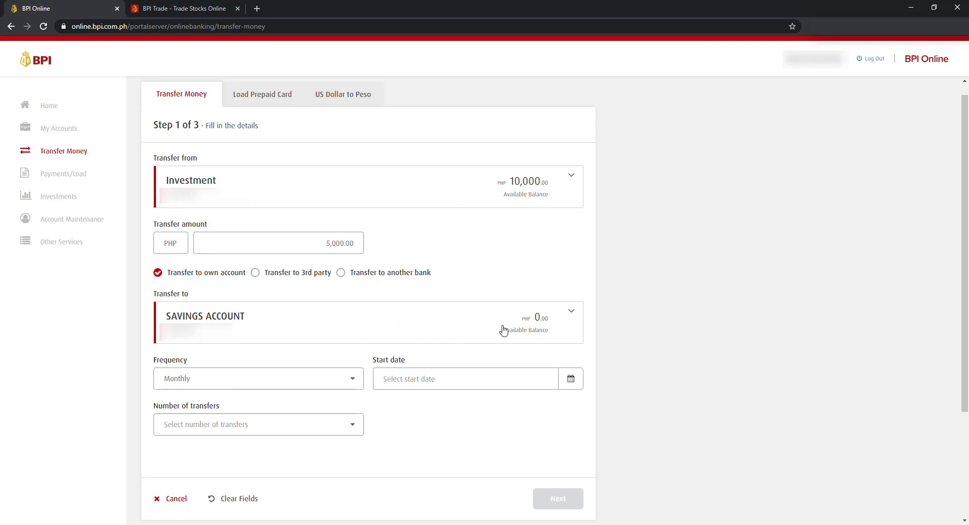
pyautogui.click(298, 384)
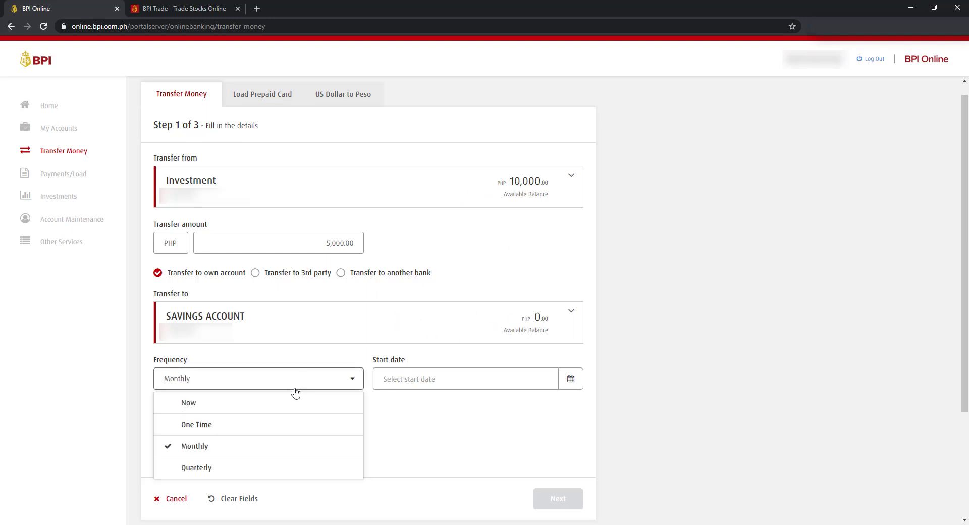
pyautogui.click(241, 467)
pyautogui.click(329, 388)
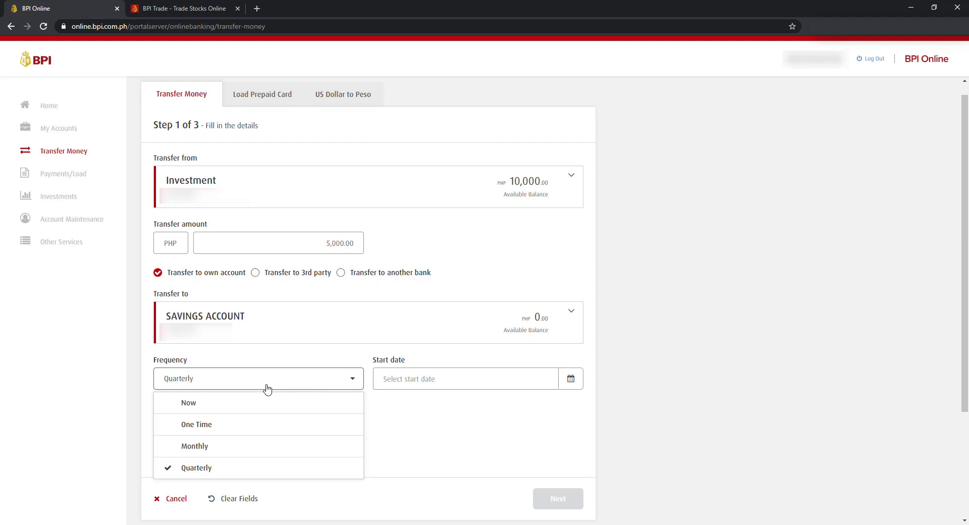
pyautogui.click(243, 406)
pyautogui.click(222, 428)
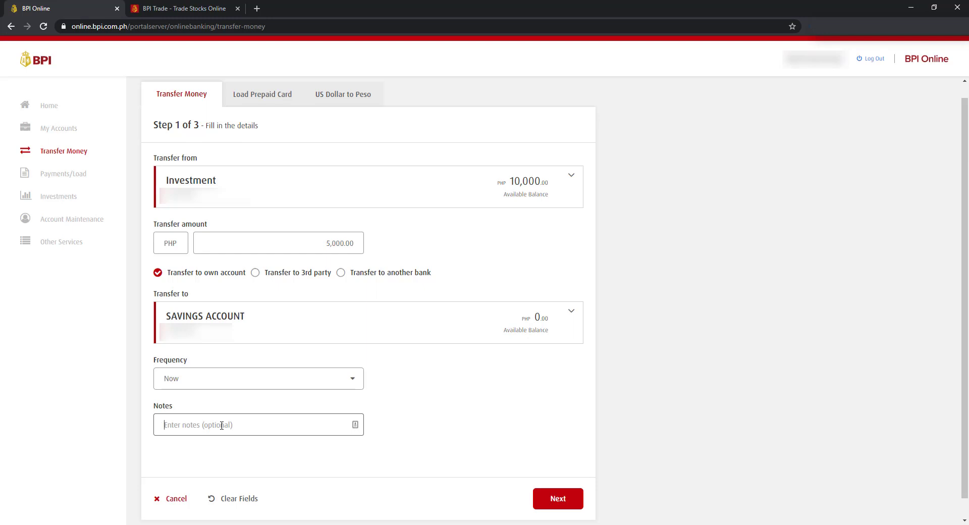
# Add the note 'feb 4 2020 bpi trade transfer 1' and continue to the Step 2 review
pyautogui.write('feb 4 2020 bpi trade transfer 1')
pyautogui.click(557, 505)
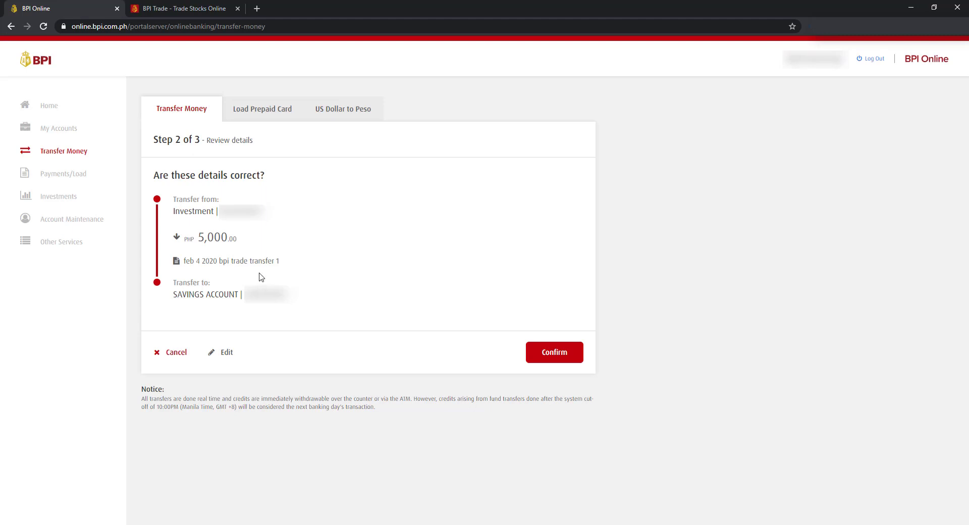
# Confirm the 5,000 PHP transfer and try copying the confirmation date and number
pyautogui.click(566, 357)
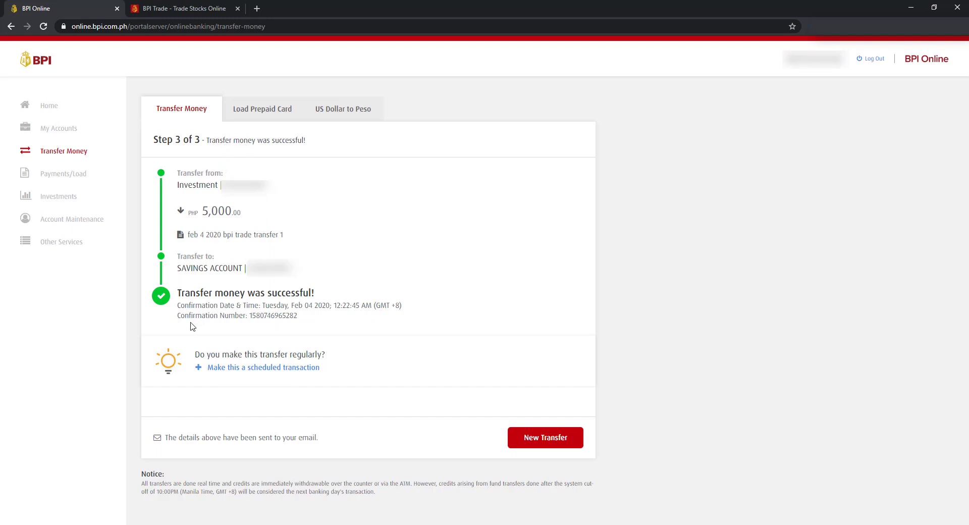
pyautogui.moveTo(177, 305); pyautogui.dragTo(318, 321)
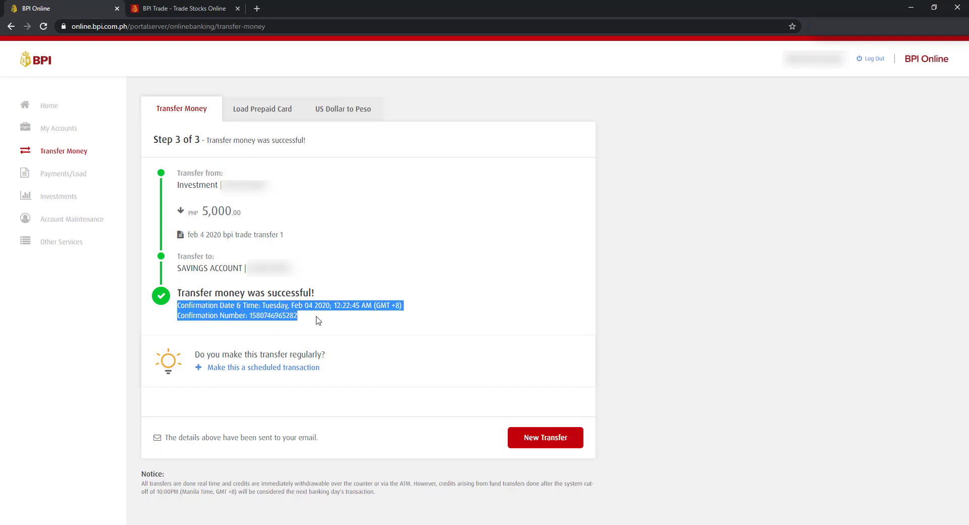
pyautogui.rightClick(287, 316)
pyautogui.click(568, 84)
pyautogui.click(306, 324)
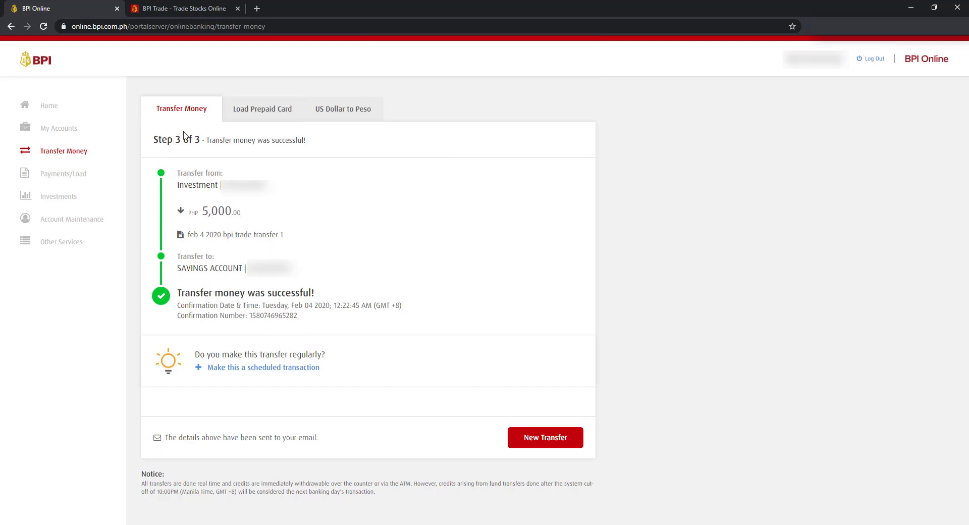
# Highlight the confirmation number, check SAVINGS ACCOUNT holds 5,000.00, and return to BPI Trade
pyautogui.moveTo(220, 314); pyautogui.dragTo(279, 316)
pyautogui.click(616, 336)
pyautogui.click(68, 132)
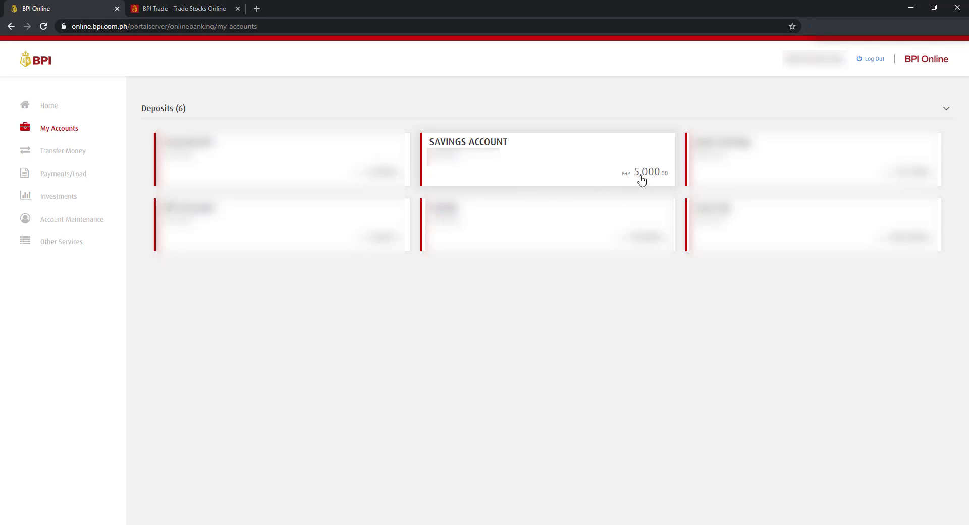
pyautogui.click(203, 7)
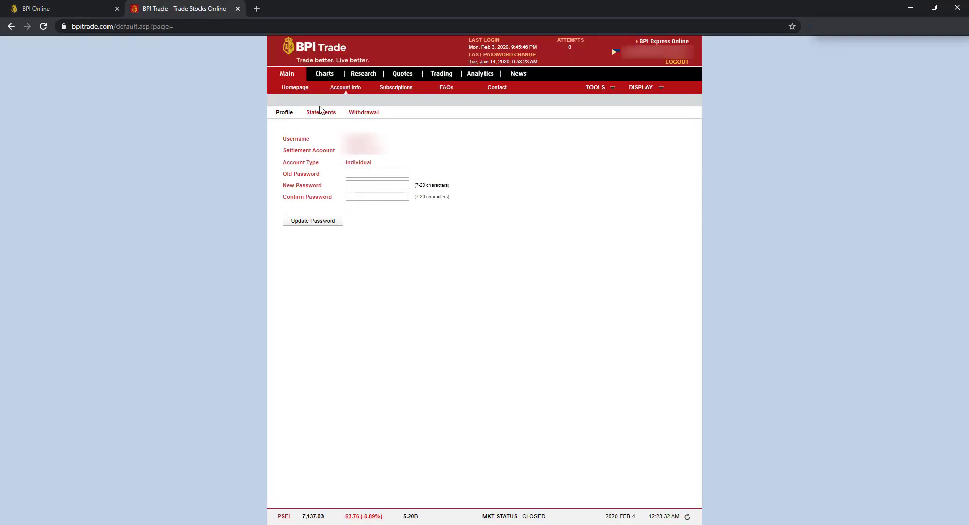
# Refresh BPI Trade and check 5,000.00 cash and buying power on the trading page
pyautogui.click(43, 26)
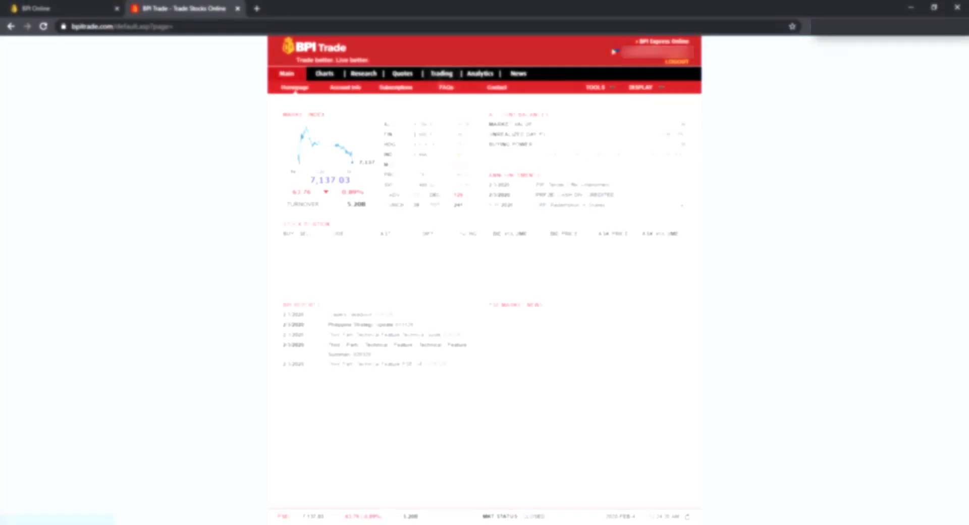
pyautogui.click(443, 73)
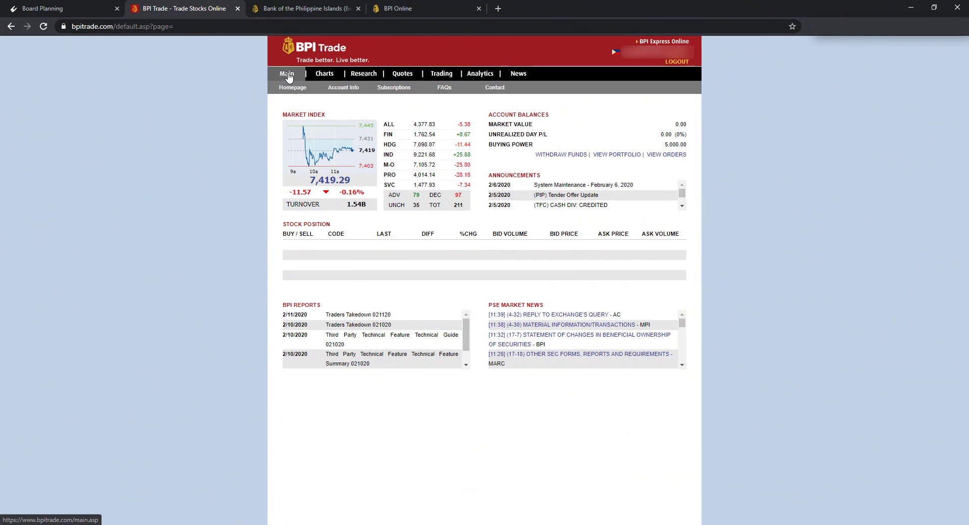
pyautogui.click(441, 74)
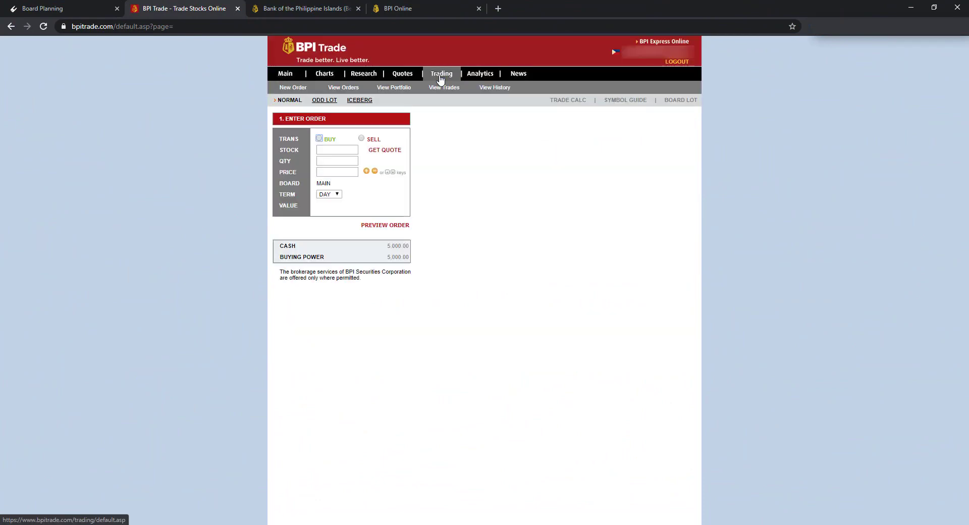